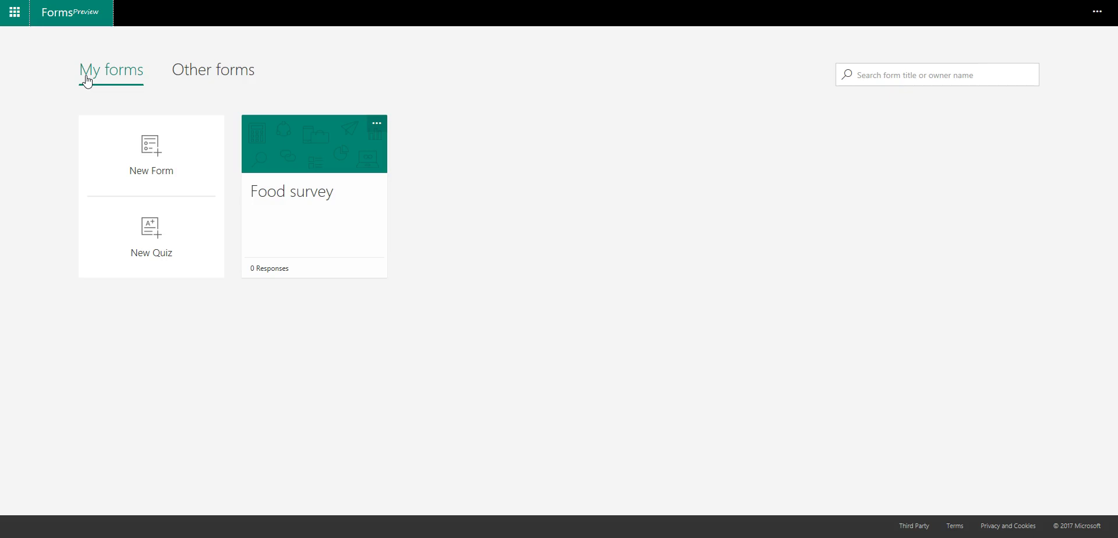
# Open the Food survey form and look over its first questions, starting with Age
pyautogui.click(336, 255)
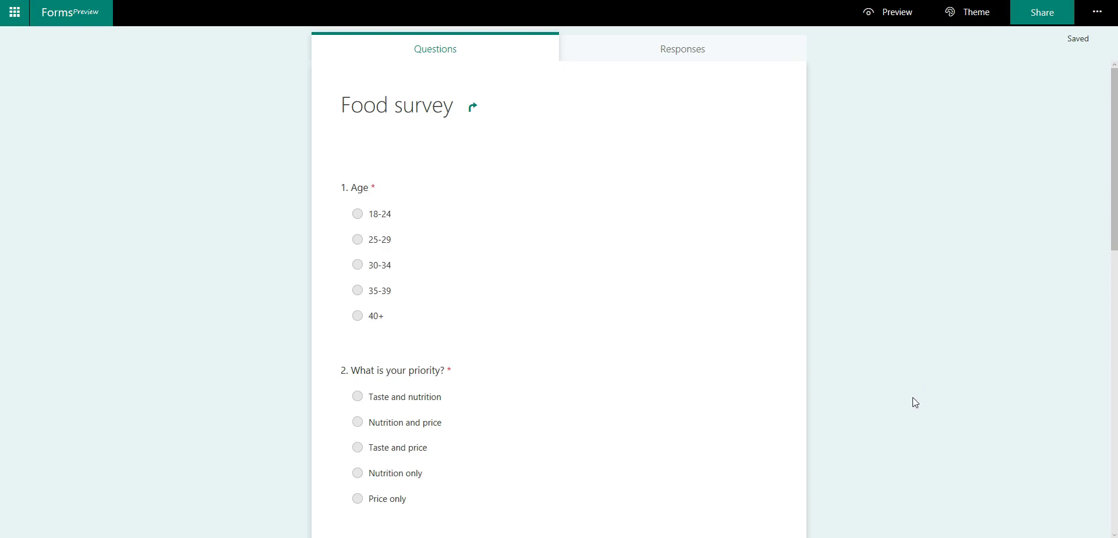
pyautogui.scroll(-1, 913, 401)
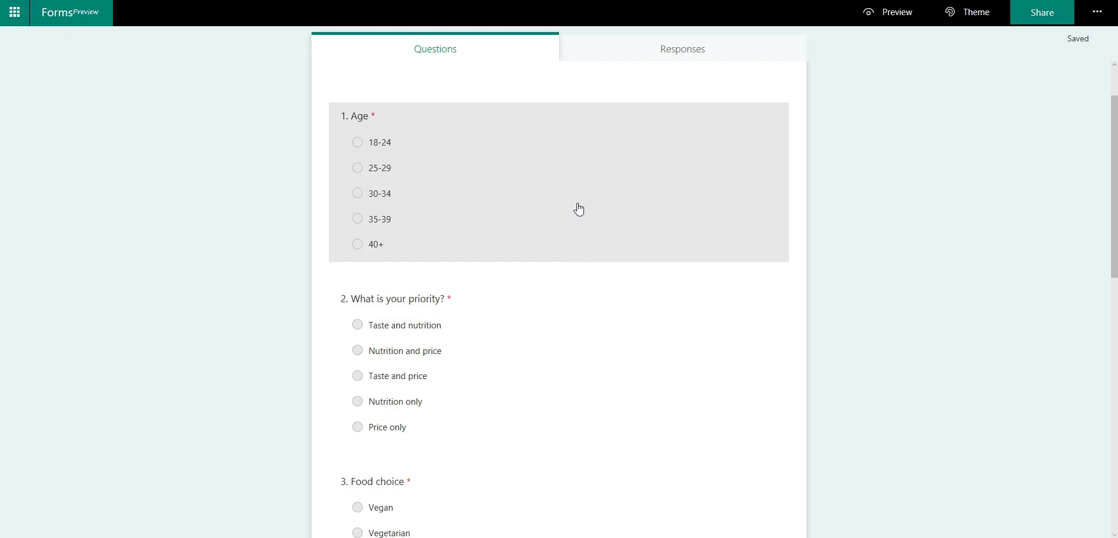
pyautogui.scroll(-2, 892, 372)
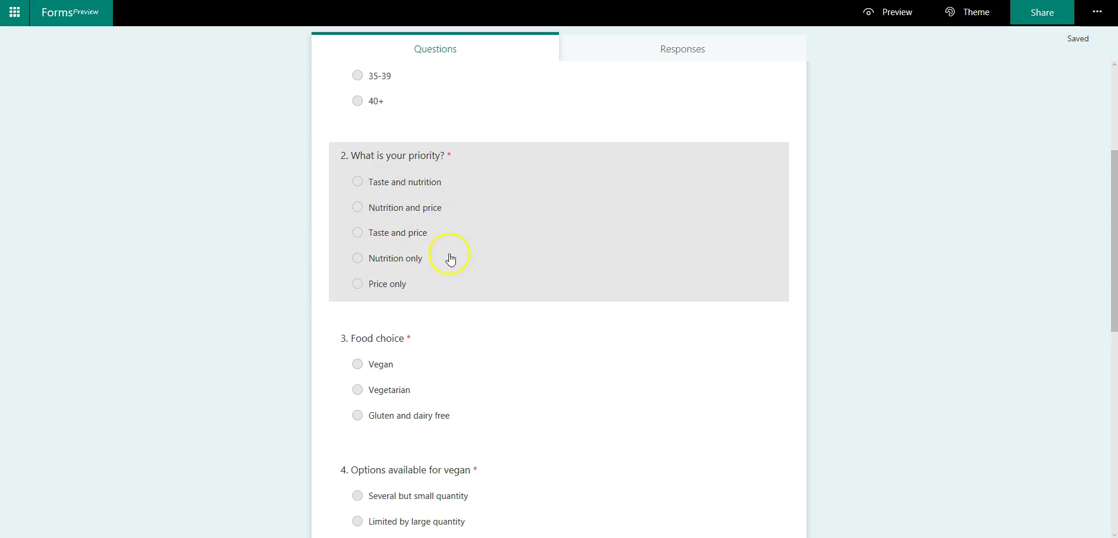
pyautogui.scroll(-3, 991, 419)
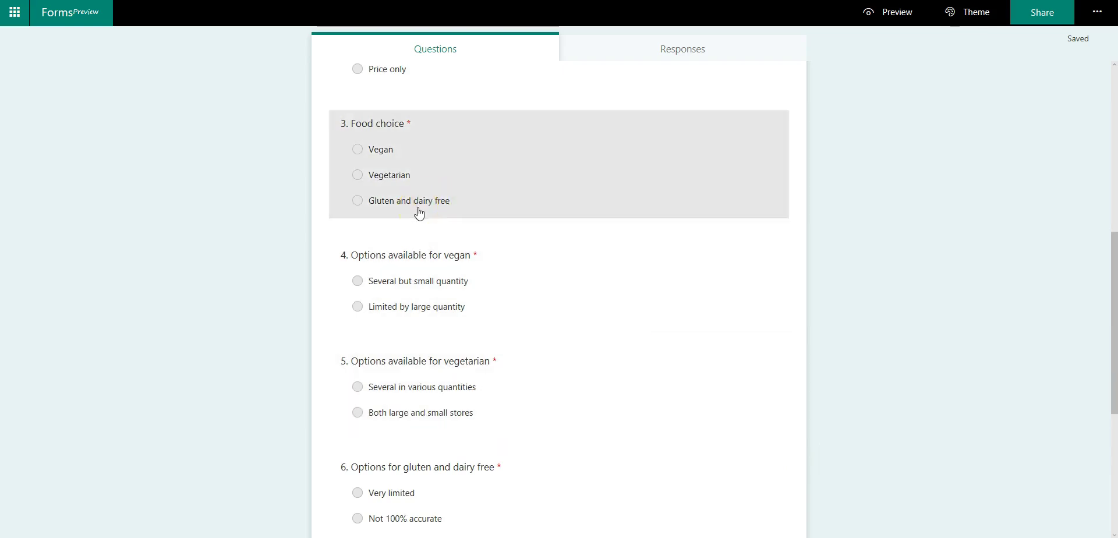
pyautogui.click(209, 292)
pyautogui.scroll(-1, 208, 291)
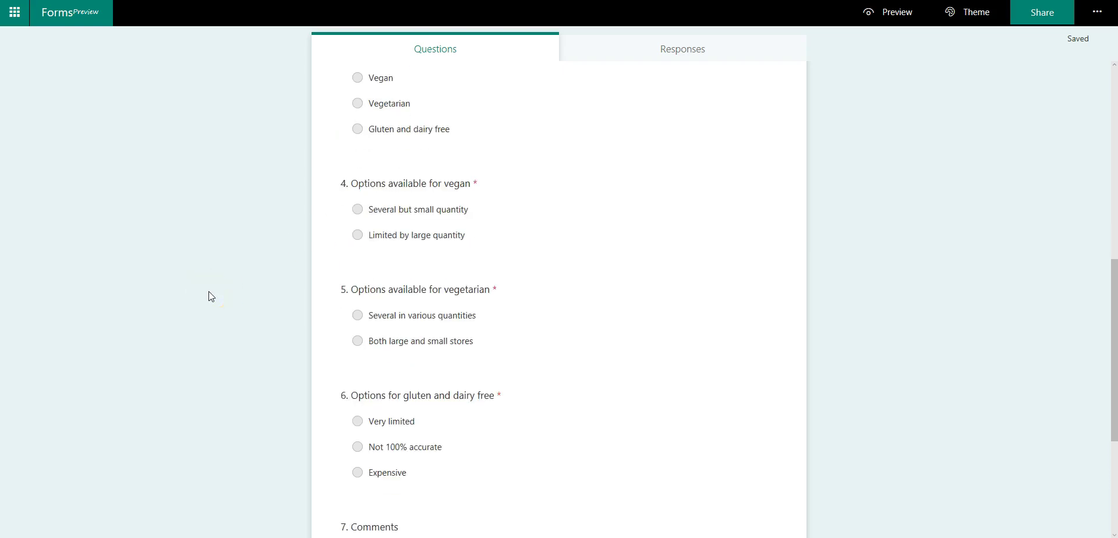
pyautogui.scroll(5, 208, 291)
# Continue down through Food choice and the three diet option questions to Comments
pyautogui.moveTo(299, 264); pyautogui.dragTo(473, 229)
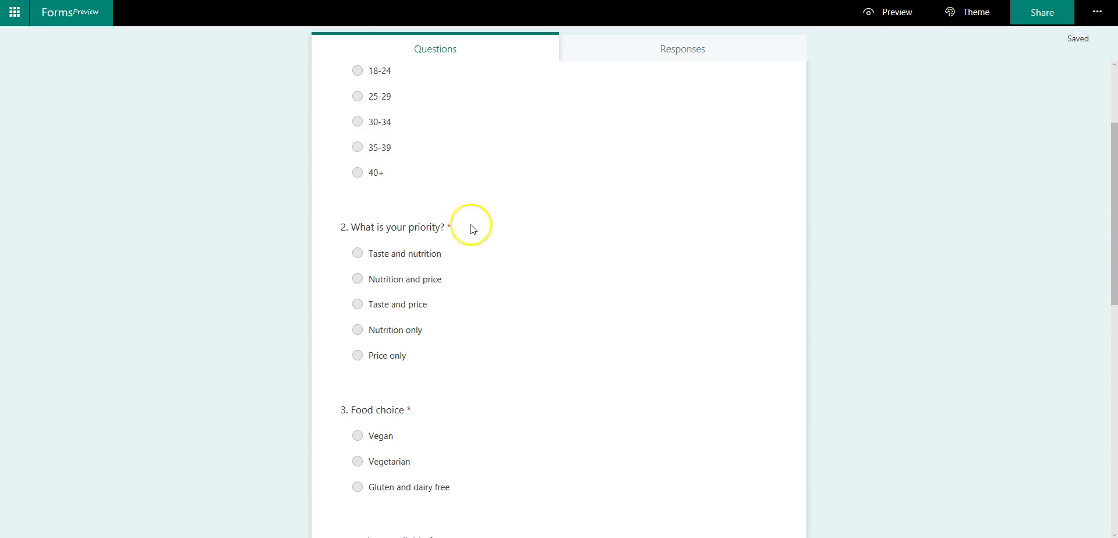
pyautogui.scroll(-3, 236, 284)
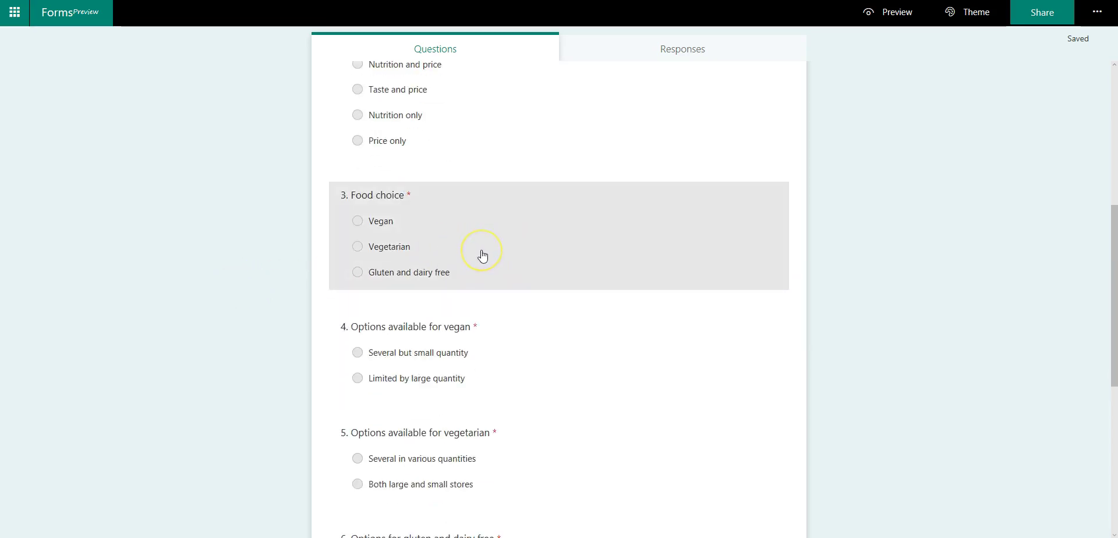
pyautogui.scroll(-1, 479, 255)
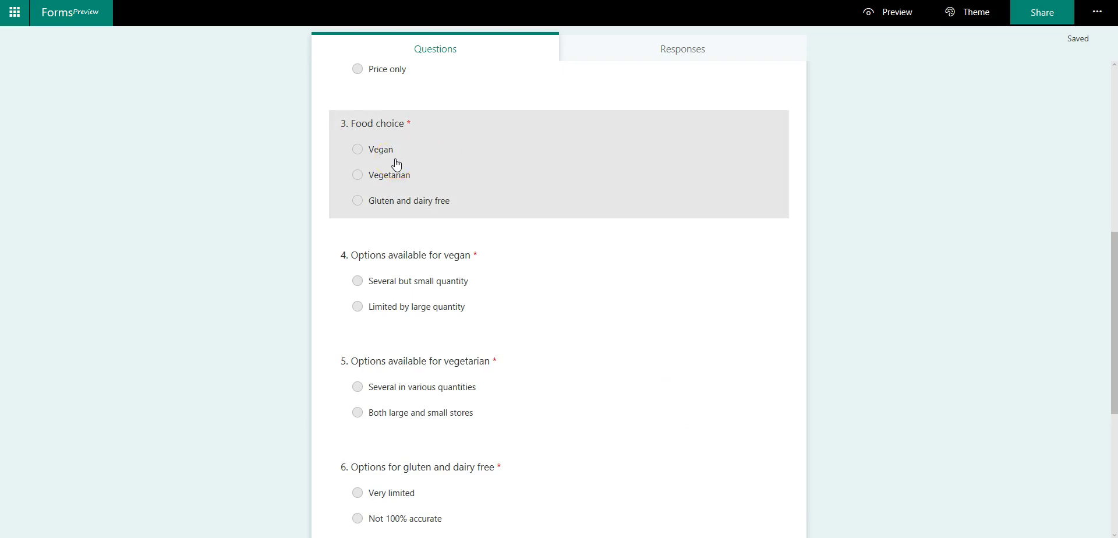
pyautogui.click(565, 273)
pyautogui.scroll(-1, 1046, 358)
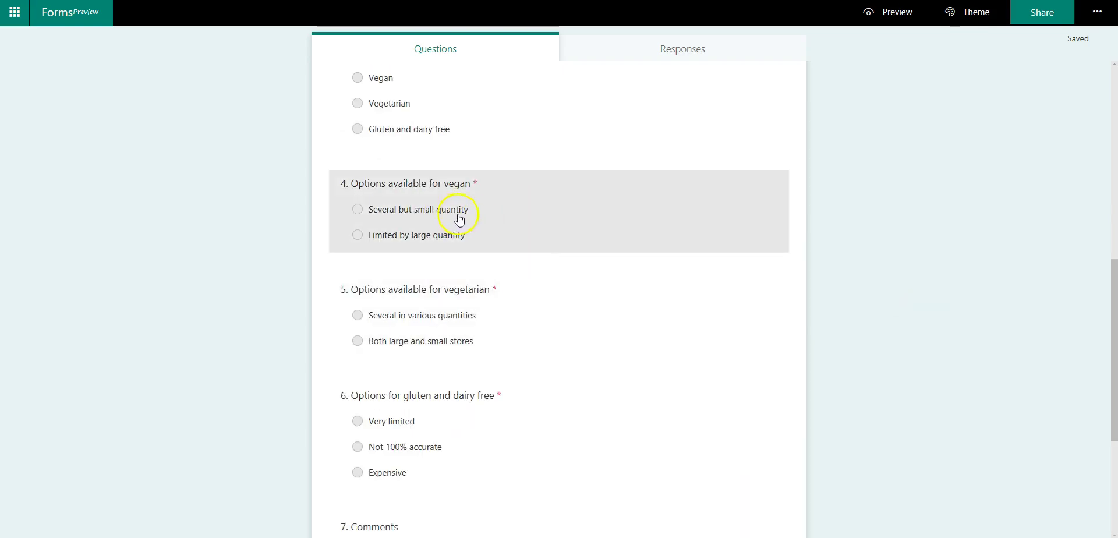
pyautogui.scroll(-3, 502, 440)
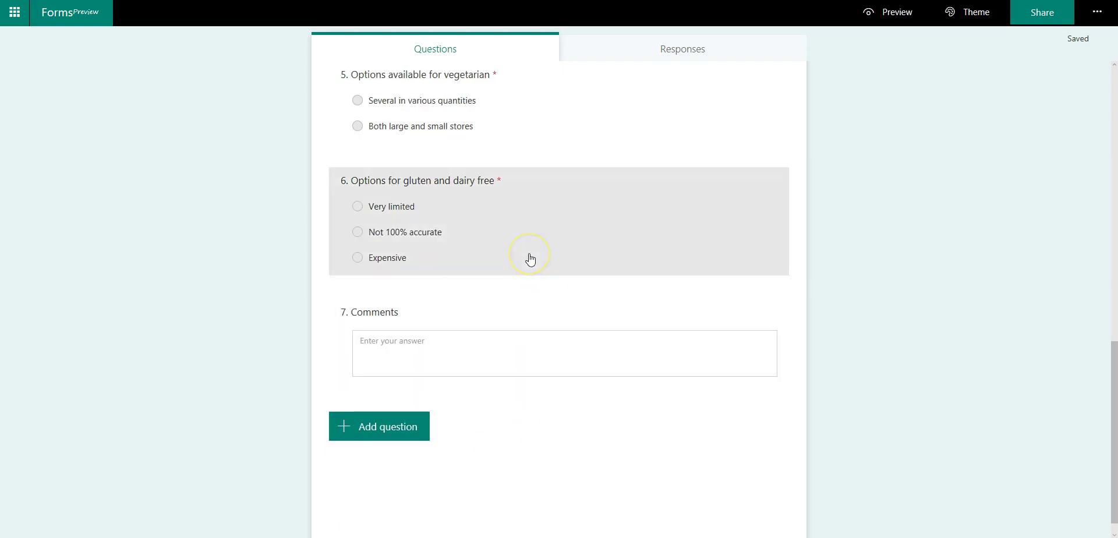
pyautogui.scroll(1, 513, 249)
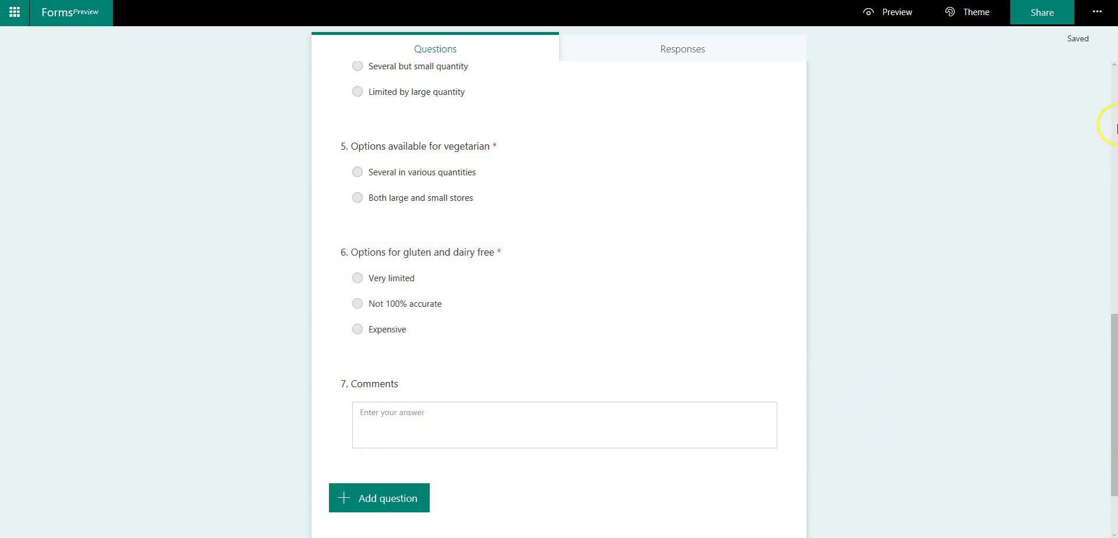
# Switch the Food survey to the Branching view and expand question 2's branching choices
pyautogui.click(1100, 18)
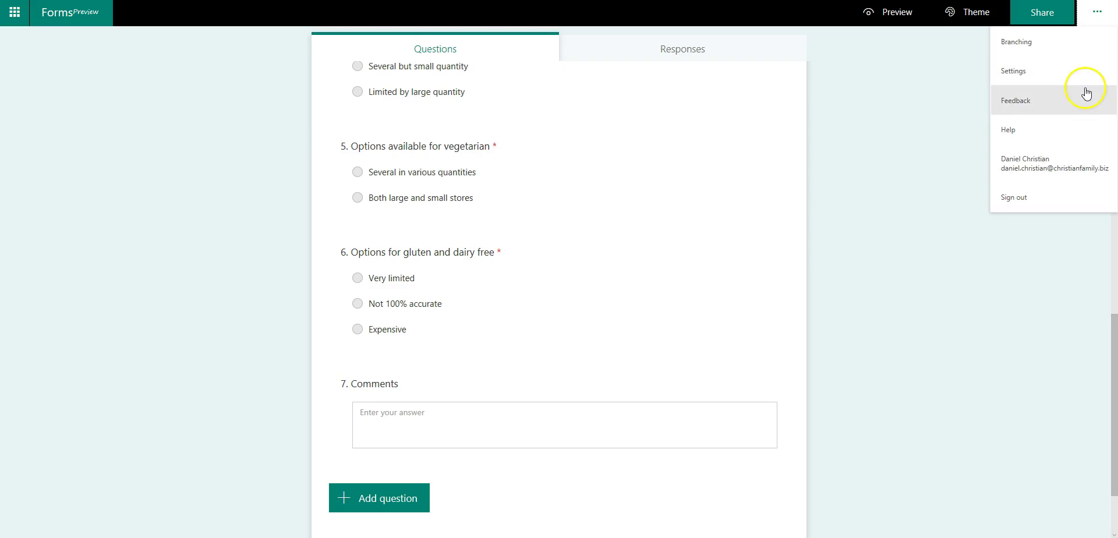
pyautogui.click(1022, 53)
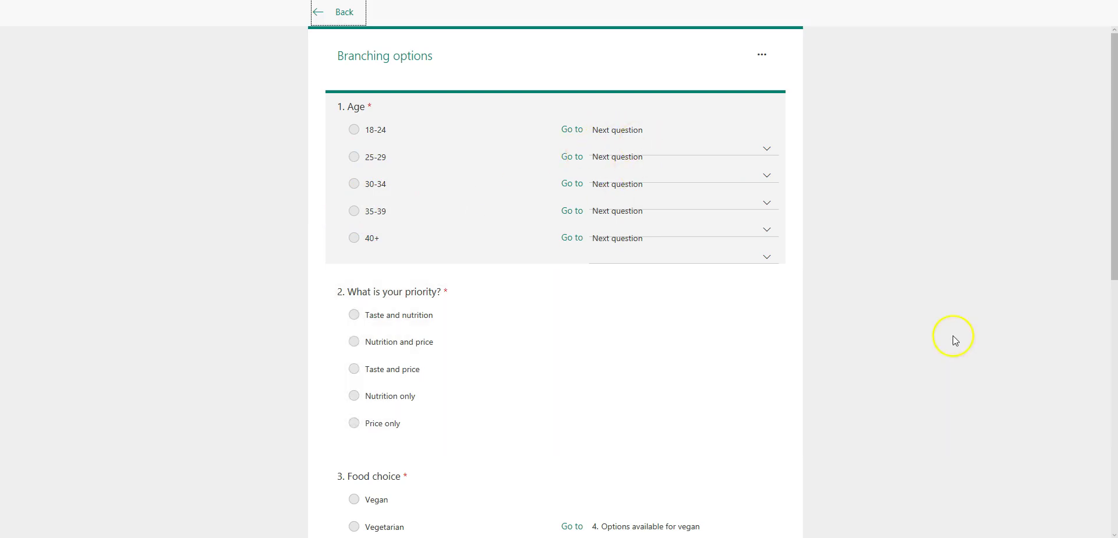
pyautogui.scroll(-3, 923, 292)
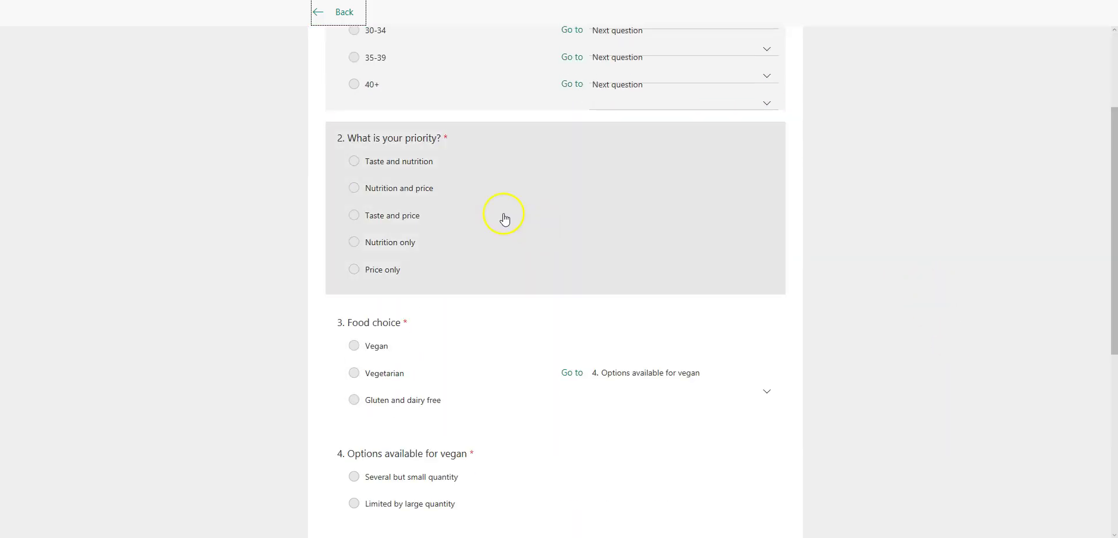
pyautogui.click(504, 219)
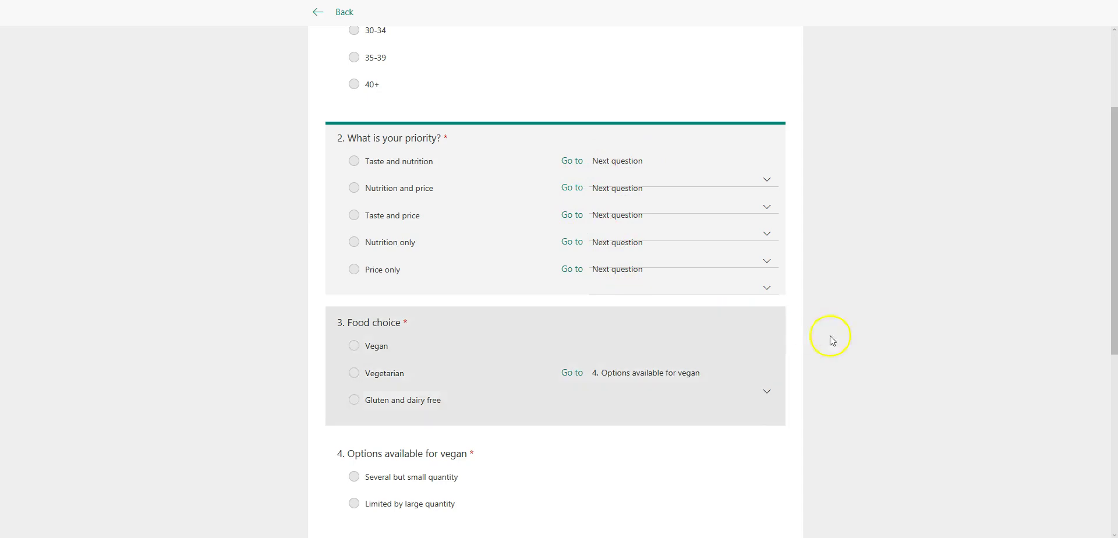
pyautogui.scroll(-4, 903, 358)
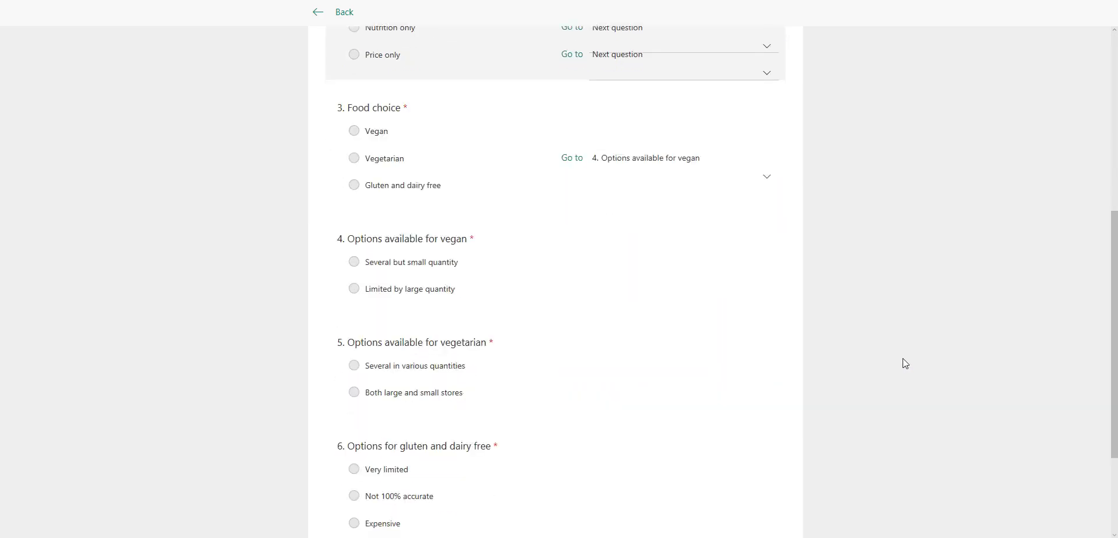
# In Food choice, route Vegan to question 4, Vegetarian to 5, Gluten and dairy free to 6
pyautogui.click(457, 149)
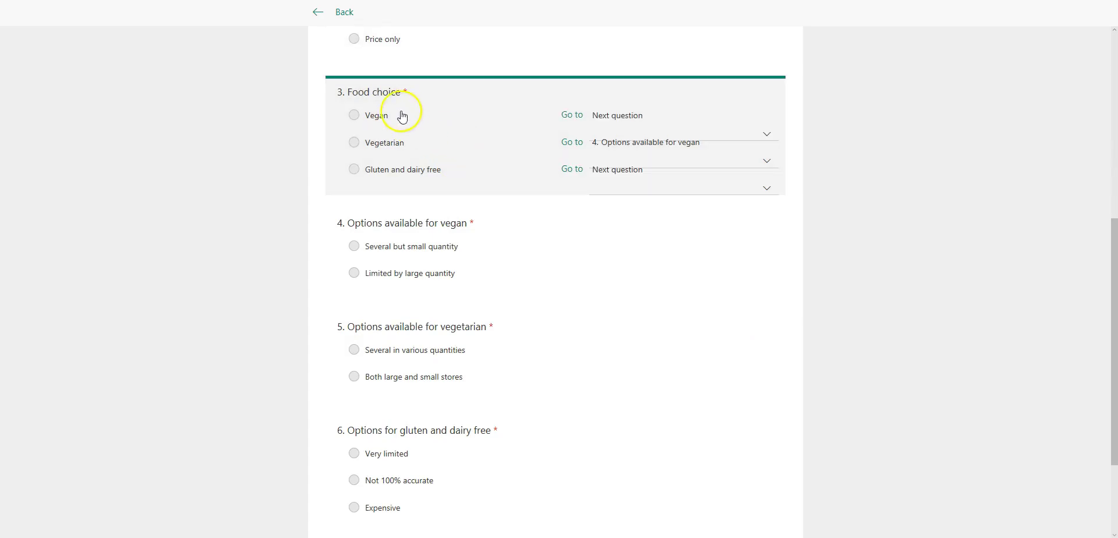
pyautogui.click(690, 119)
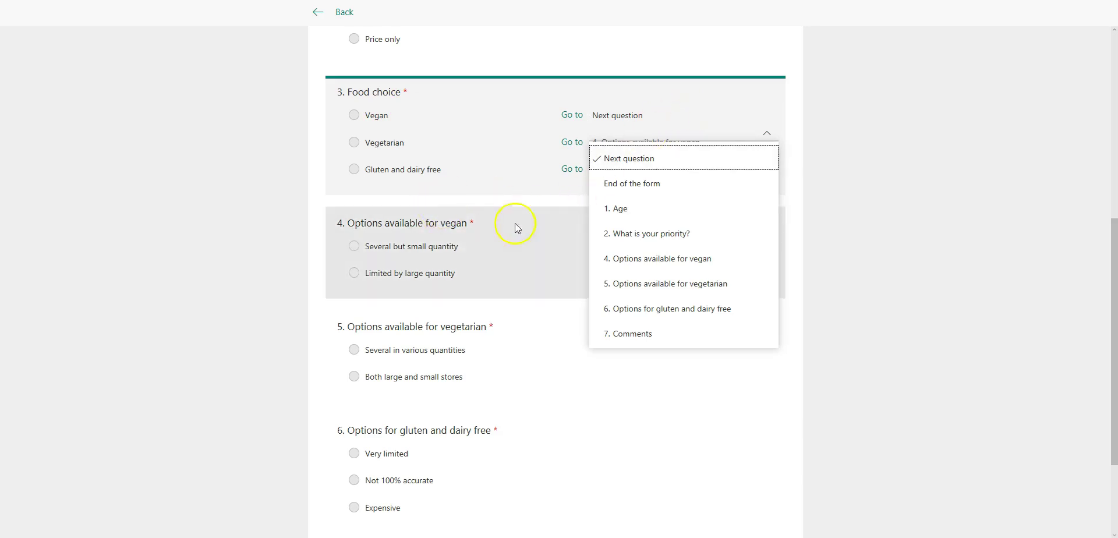
pyautogui.click(651, 258)
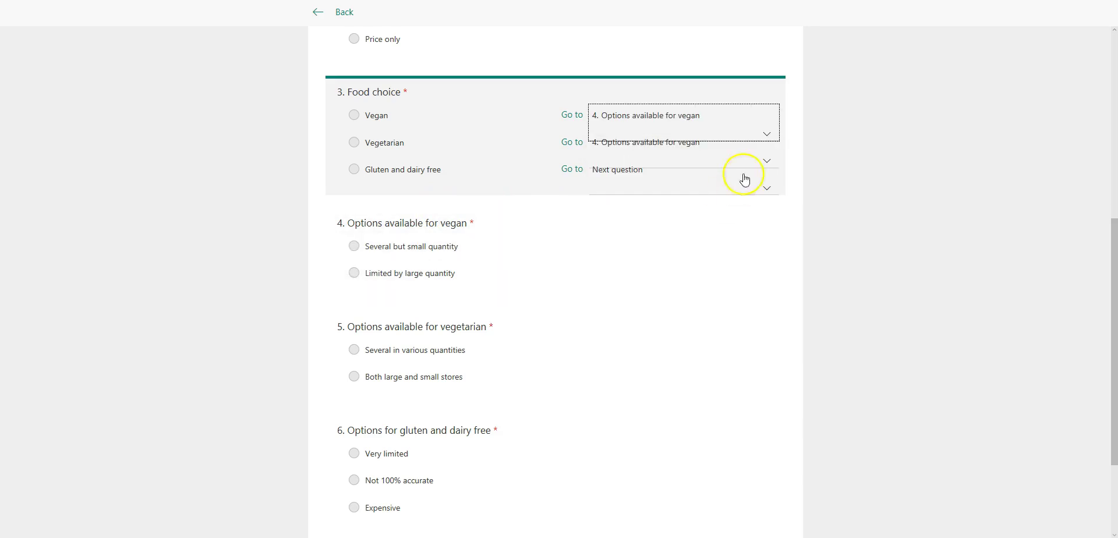
pyautogui.click(749, 154)
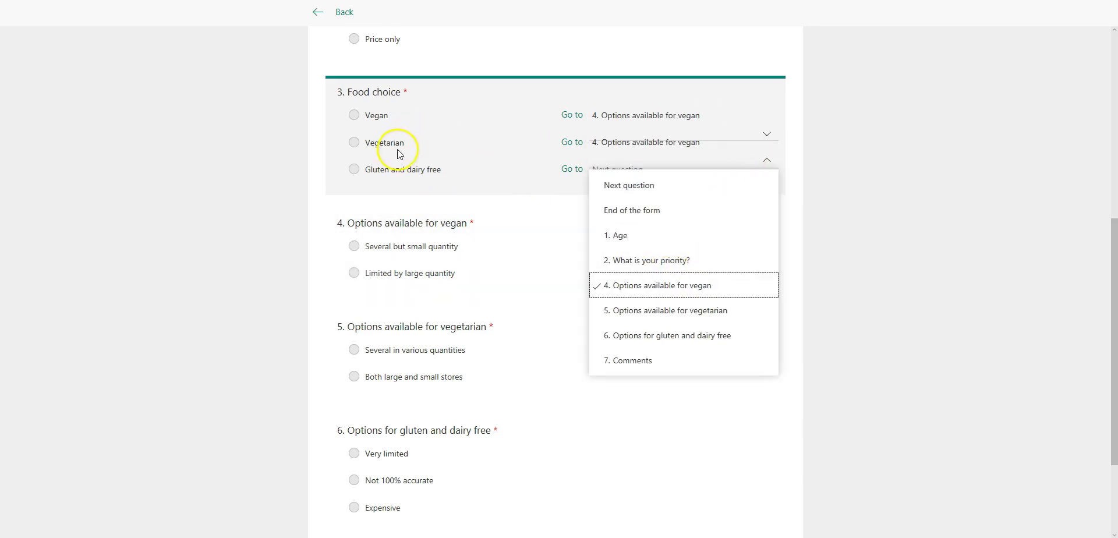
pyautogui.click(692, 317)
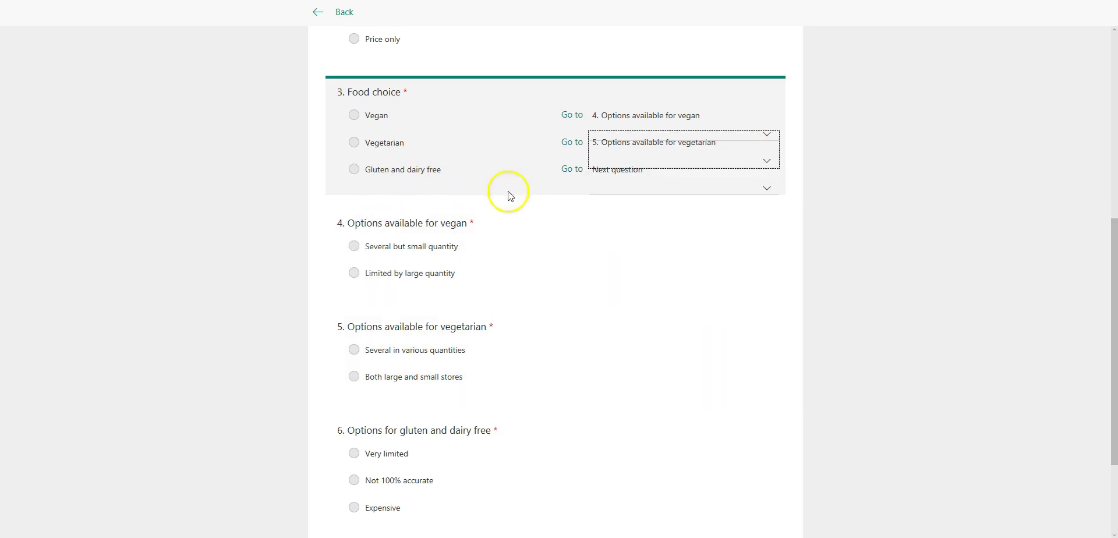
pyautogui.click(731, 179)
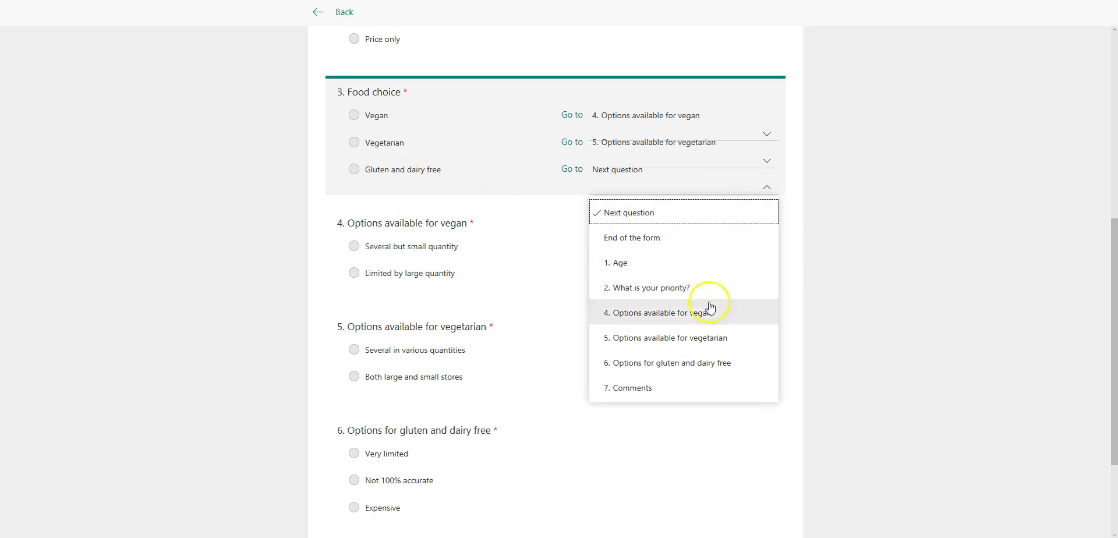
pyautogui.click(669, 363)
pyautogui.scroll(-1, 936, 299)
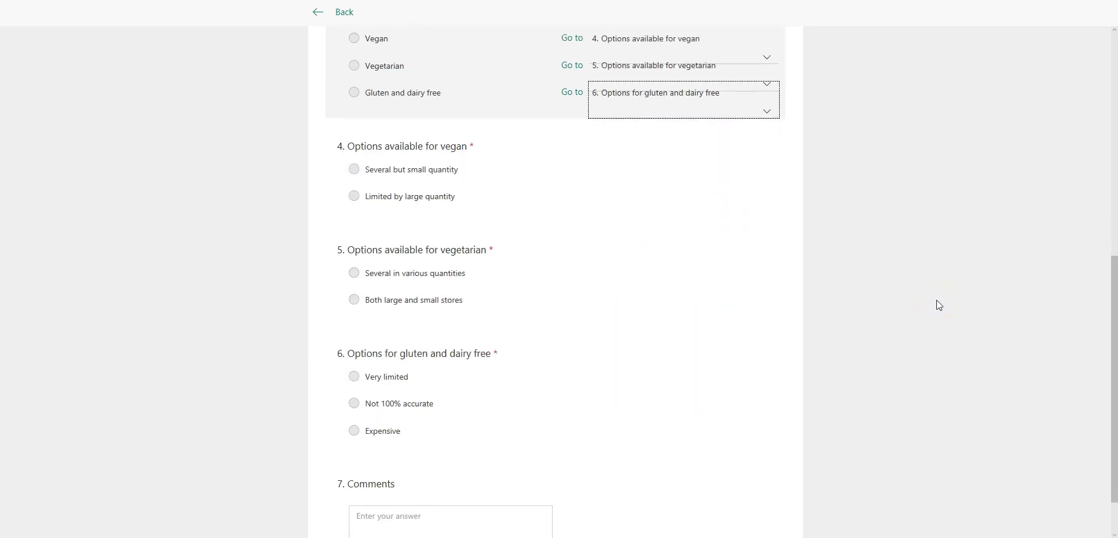
# Send both vegan options answers, Several but small quantity and Limited by large quantity, to 7. Comments
pyautogui.scroll(-1, 937, 301)
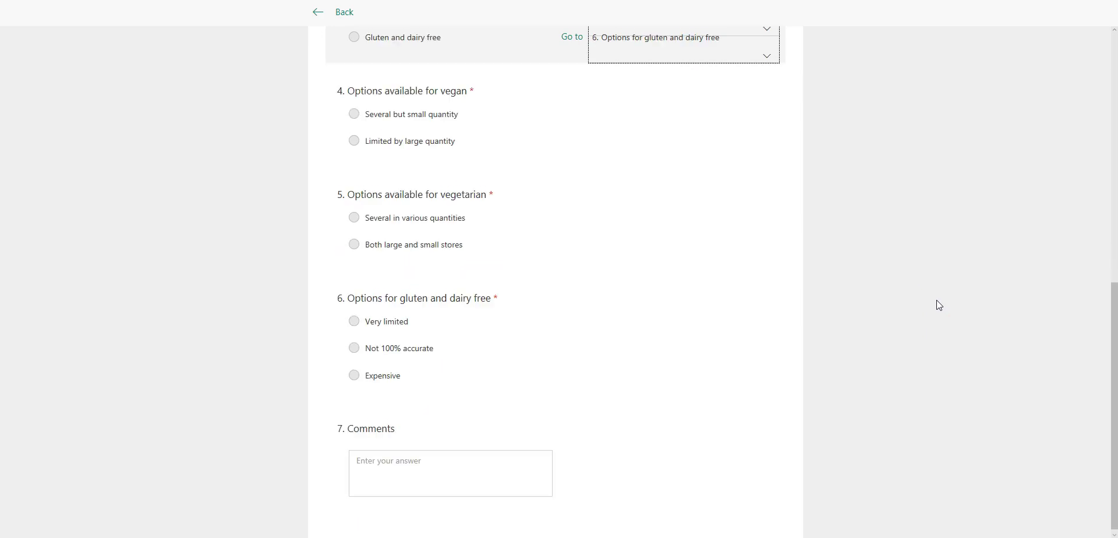
pyautogui.click(596, 122)
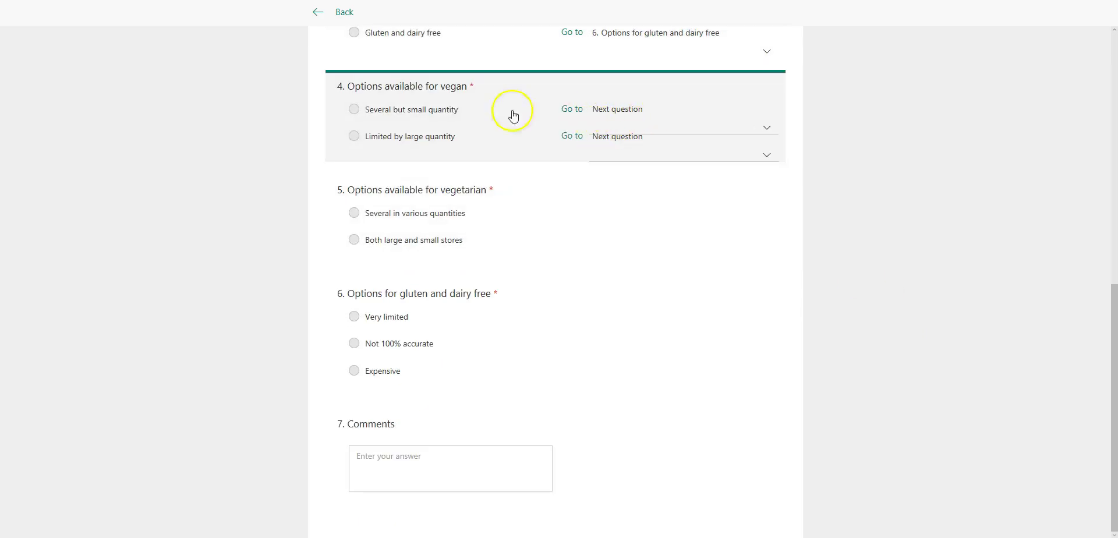
pyautogui.click(763, 117)
pyautogui.click(711, 324)
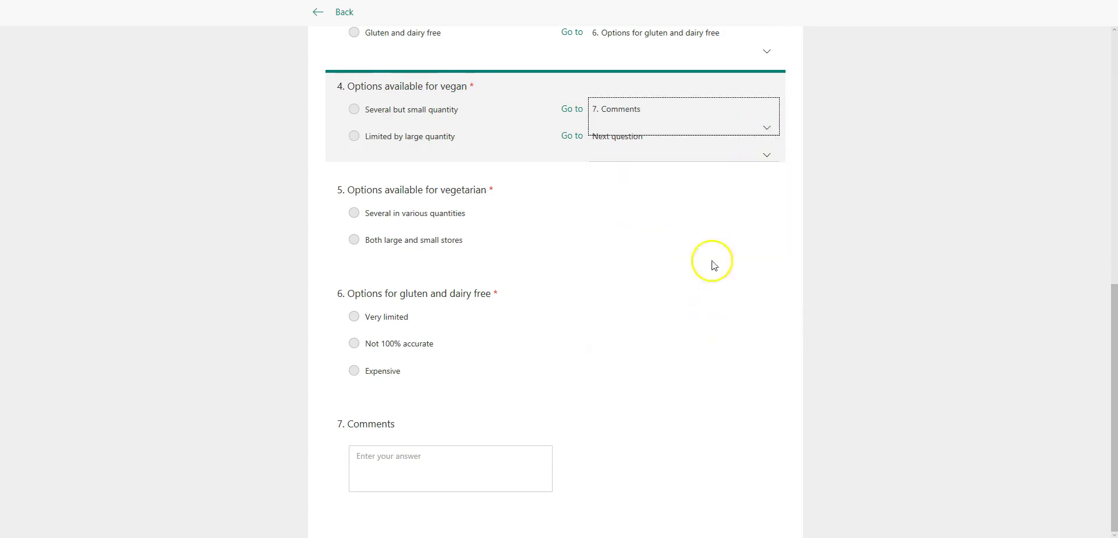
pyautogui.click(698, 154)
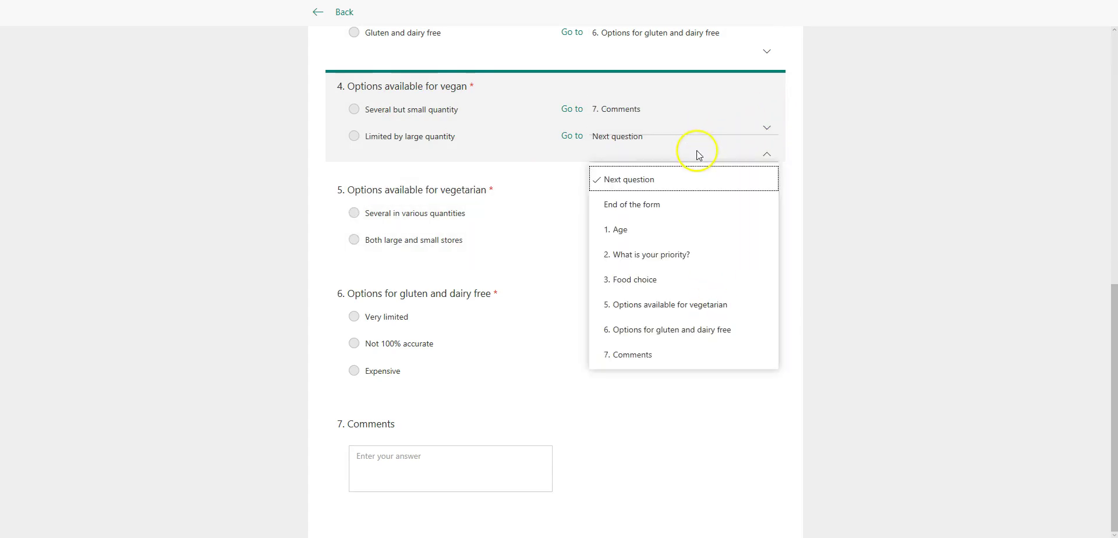
pyautogui.click(660, 358)
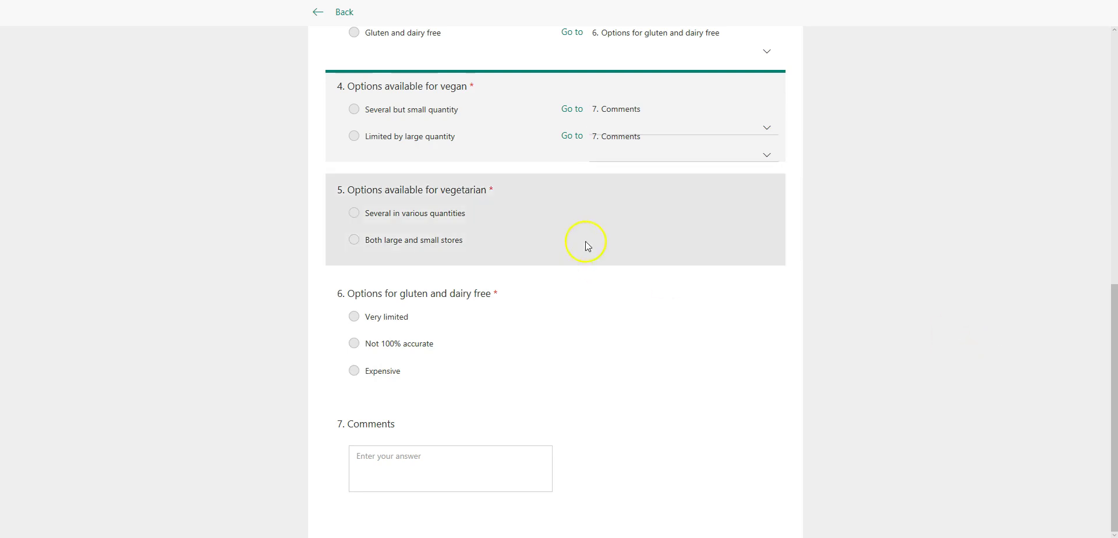
# Send vegetarian answers Several in various quantities and Both large and small stores to 7. Comments
pyautogui.click(585, 242)
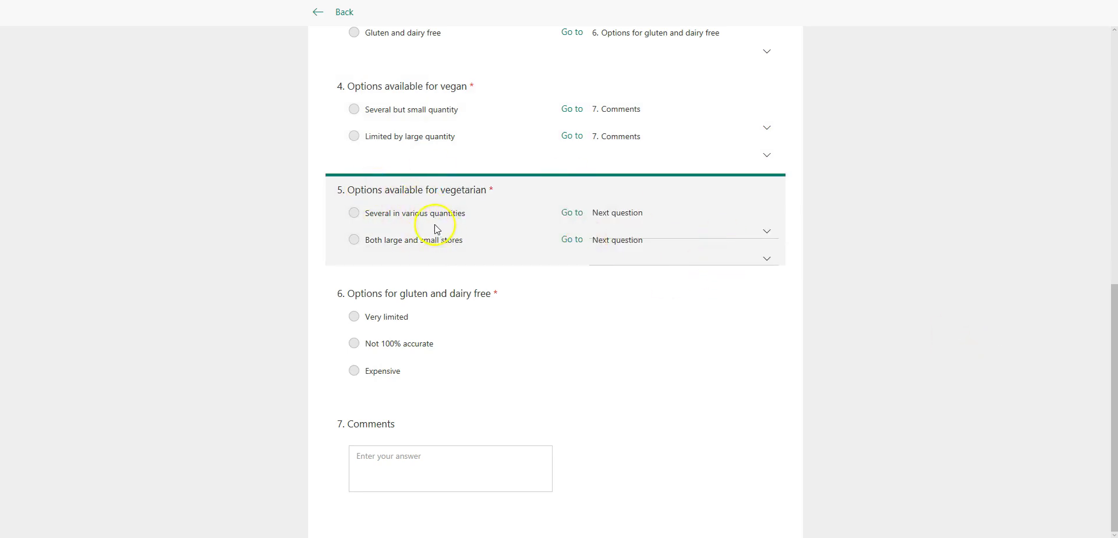
pyautogui.click(694, 239)
pyautogui.click(640, 431)
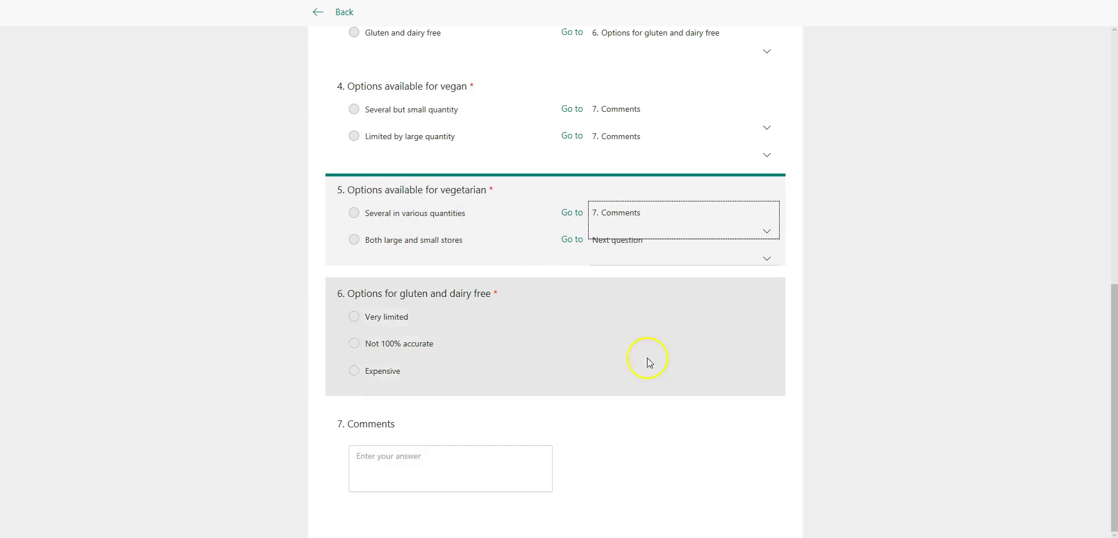
pyautogui.click(667, 244)
pyautogui.click(641, 458)
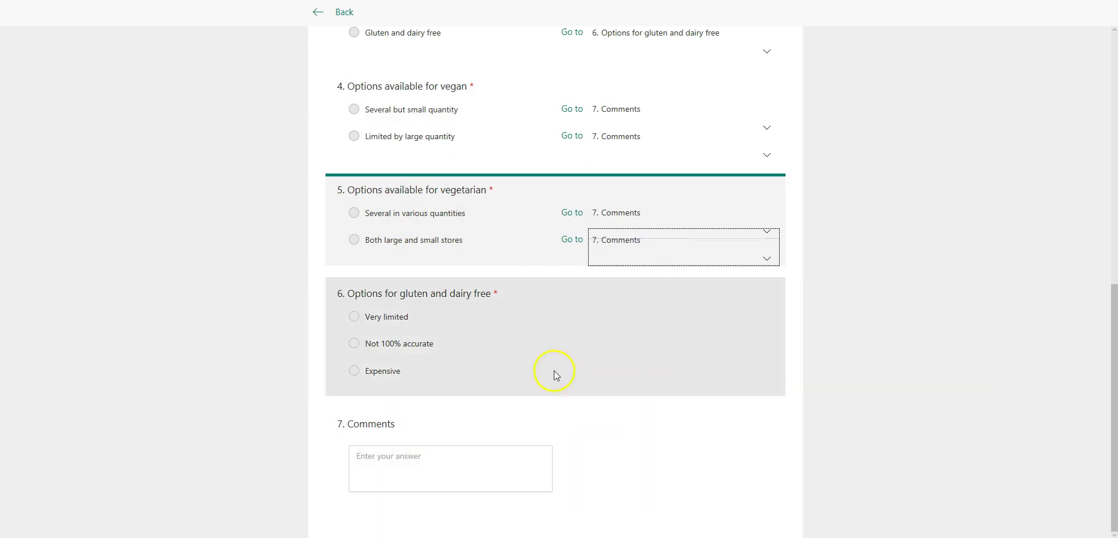
# Route question 6 answers Very limited, Not 100% accurate and Expensive to 7. Comments
pyautogui.click(553, 367)
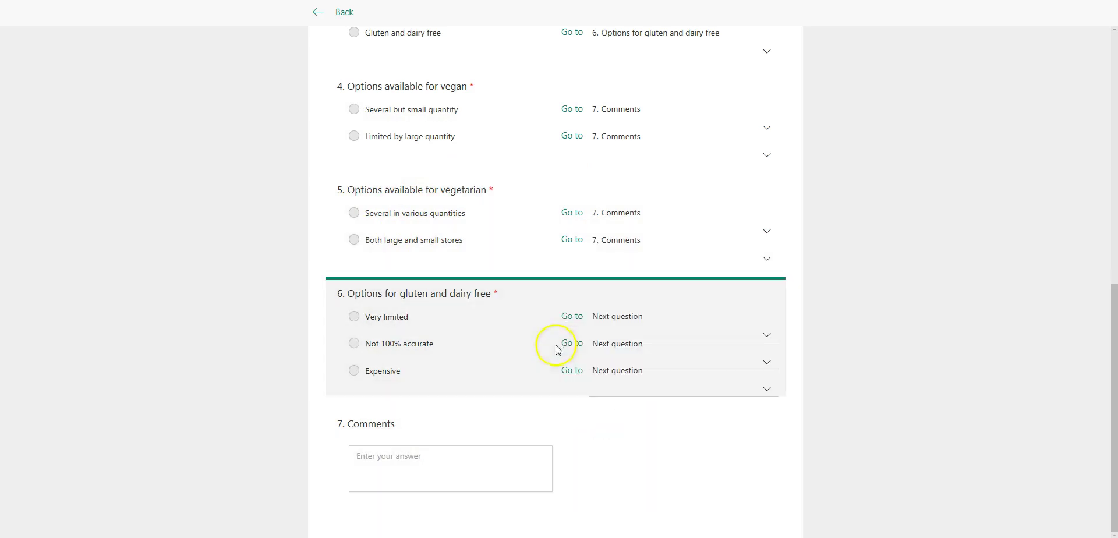
pyautogui.click(688, 329)
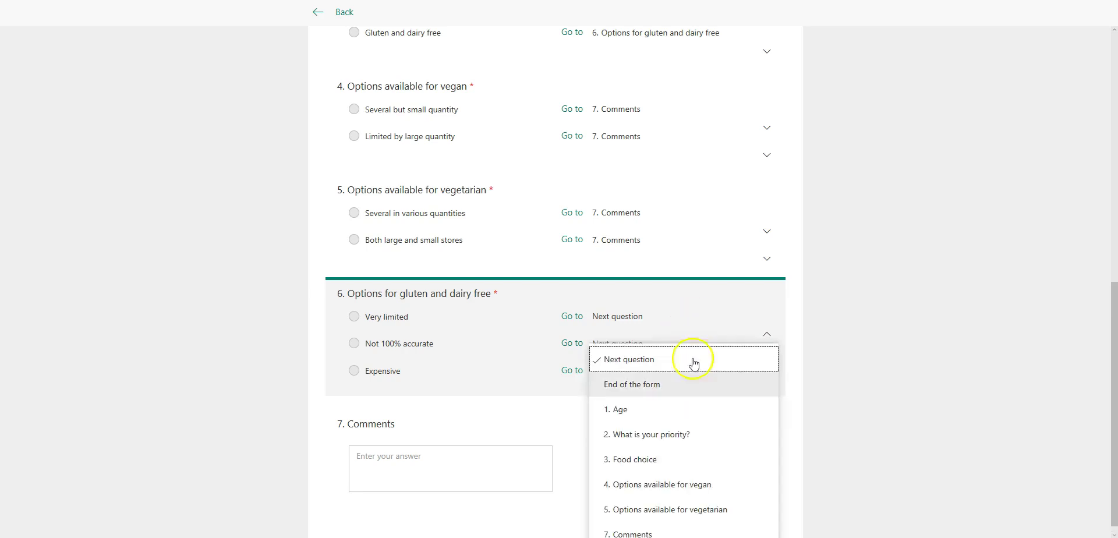
pyautogui.click(686, 532)
pyautogui.click(656, 351)
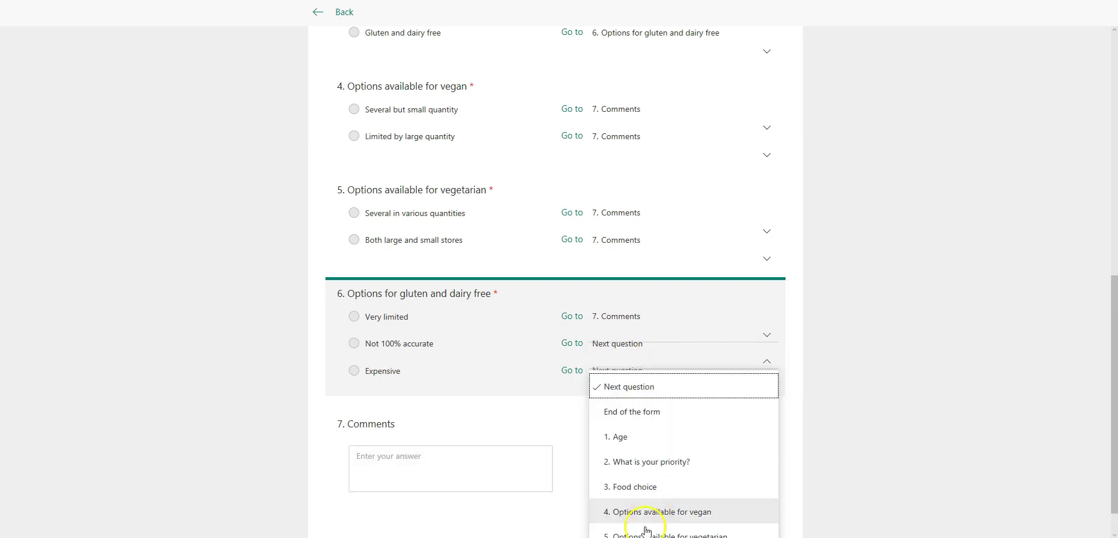
pyautogui.scroll(-1, 878, 446)
pyautogui.click(693, 520)
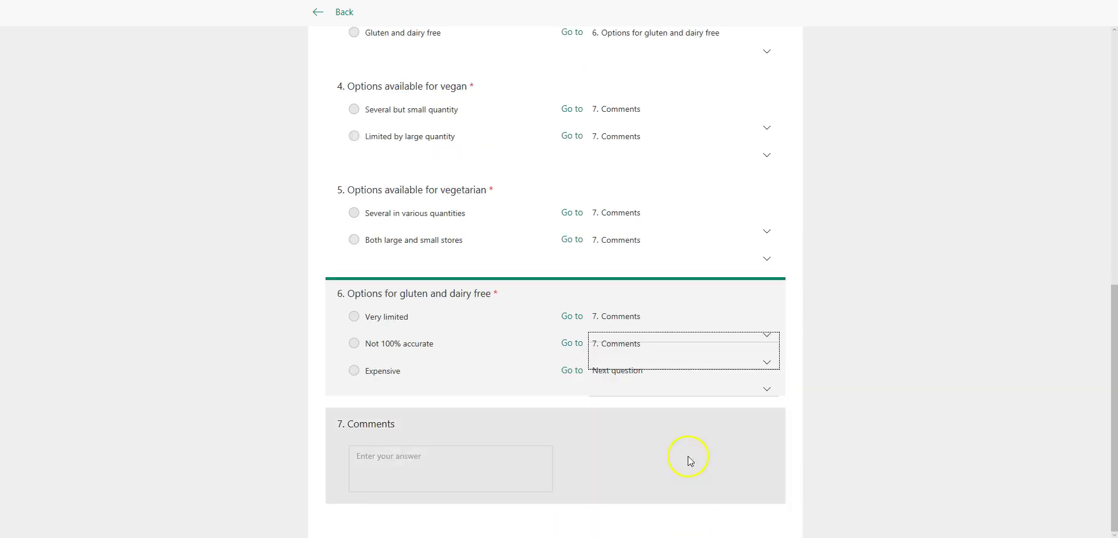
pyautogui.click(689, 373)
pyautogui.scroll(-1, 741, 499)
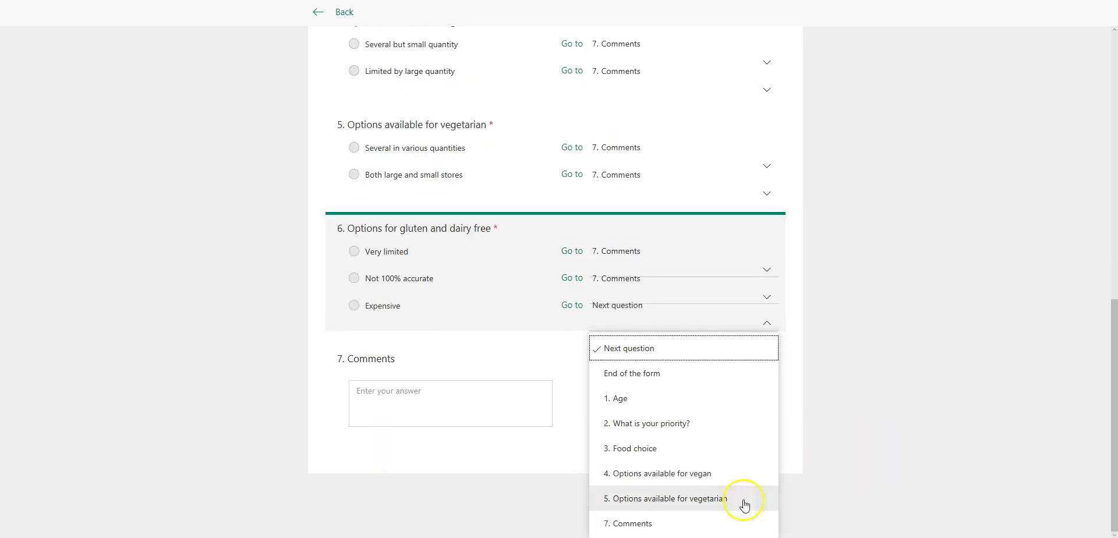
pyautogui.click(643, 532)
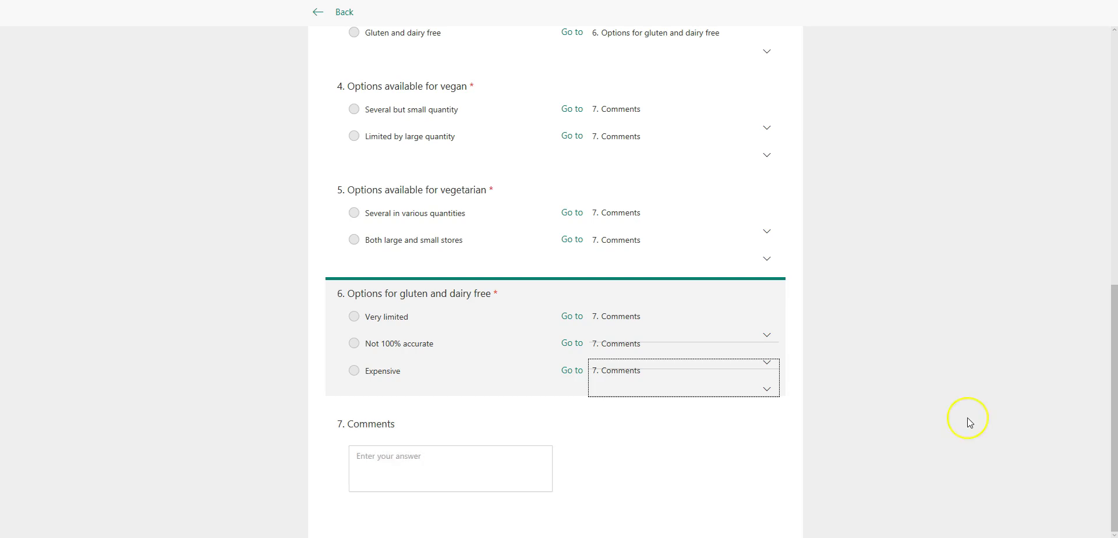
pyautogui.scroll(9, 967, 422)
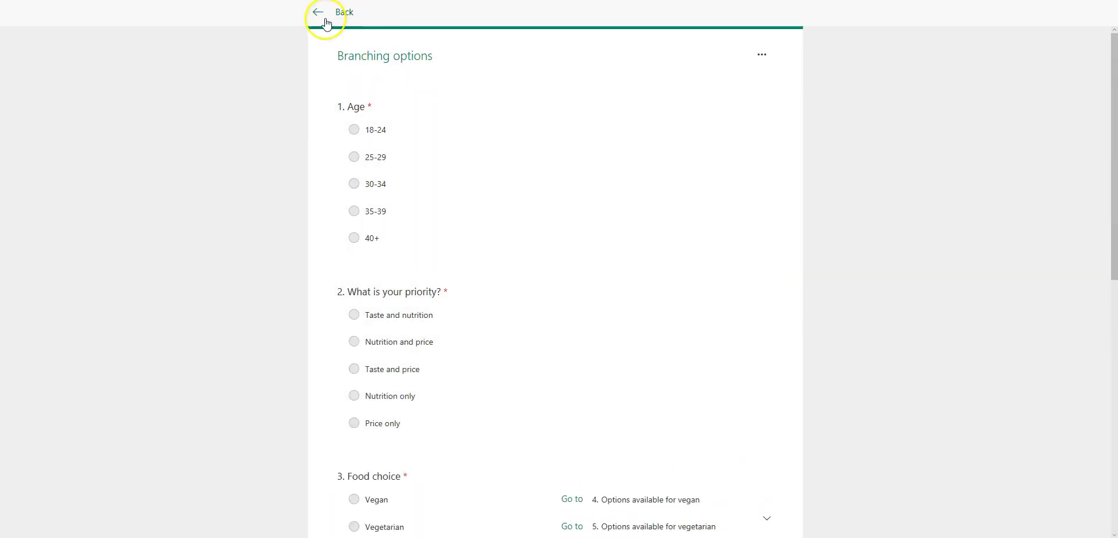
# Leave the Branching view and preview the Food survey as a respondent
pyautogui.click(325, 22)
pyautogui.scroll(2, 966, 250)
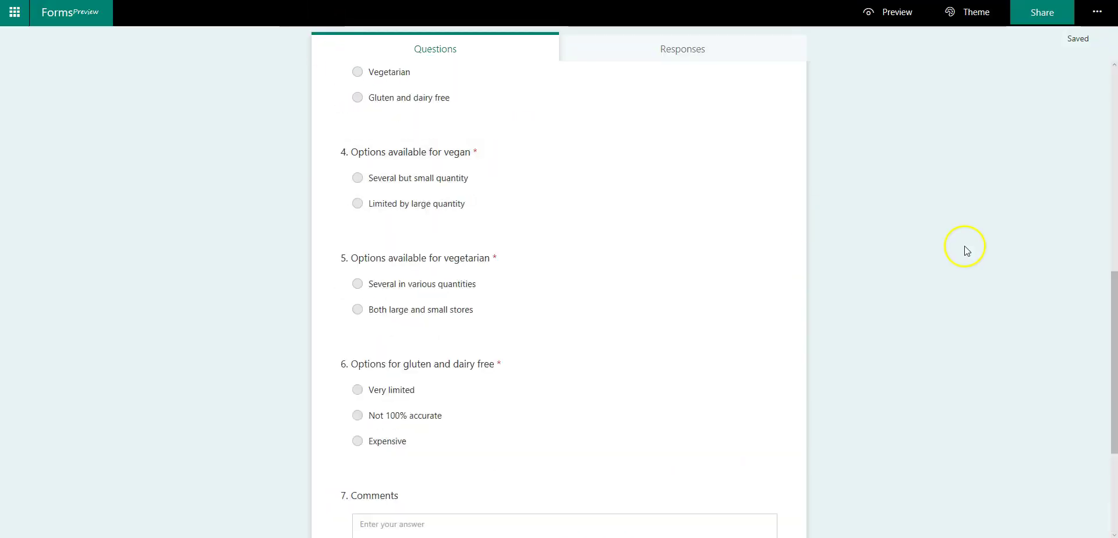
pyautogui.scroll(5, 964, 245)
pyautogui.click(882, 12)
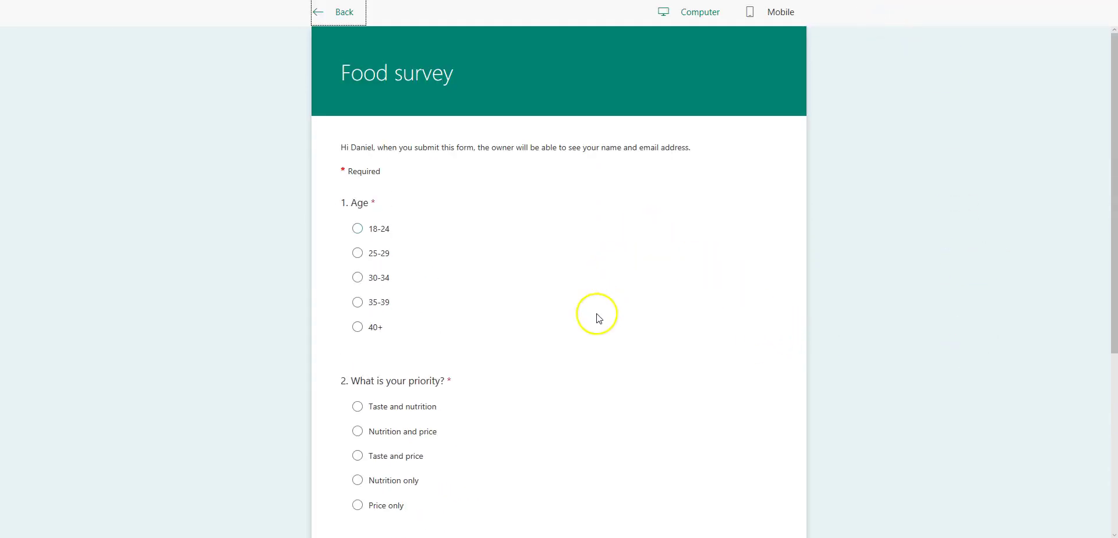
# Answer 40+ for Age, Taste and nutrition for priority, and Gluten and dairy free
pyautogui.click(358, 328)
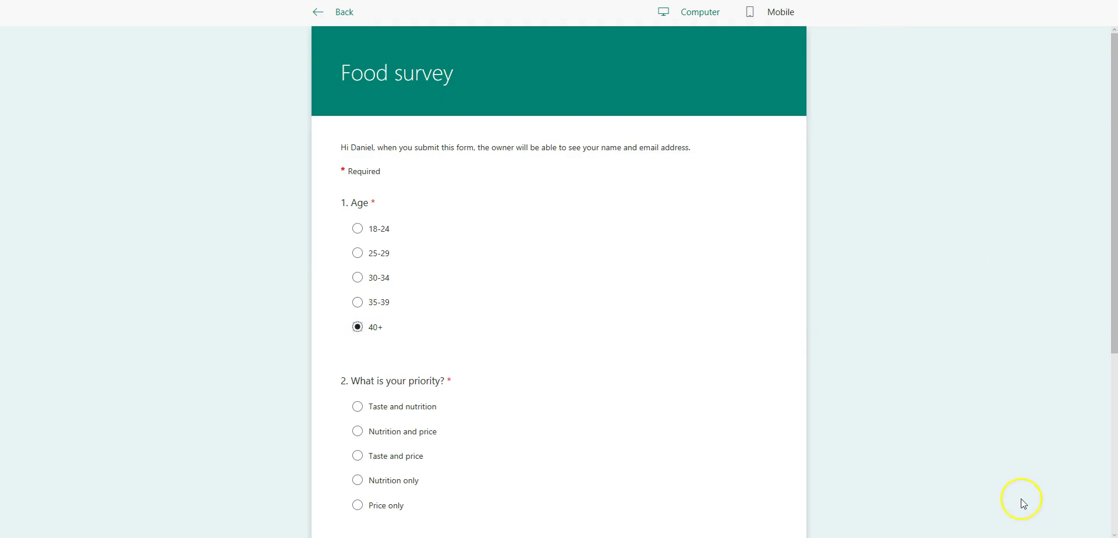
pyautogui.scroll(-3, 961, 486)
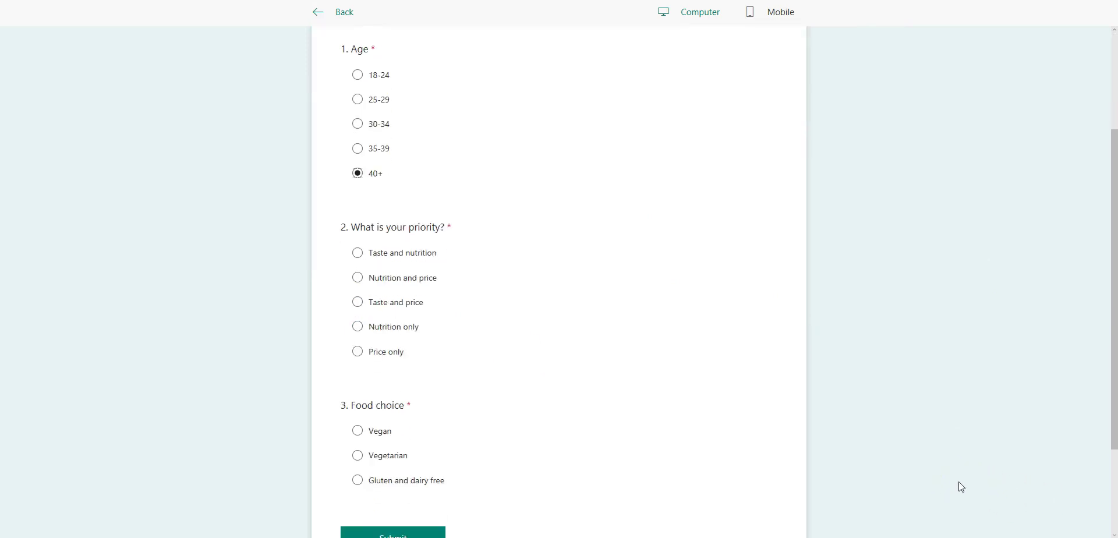
pyautogui.click(388, 259)
pyautogui.scroll(-3, 896, 391)
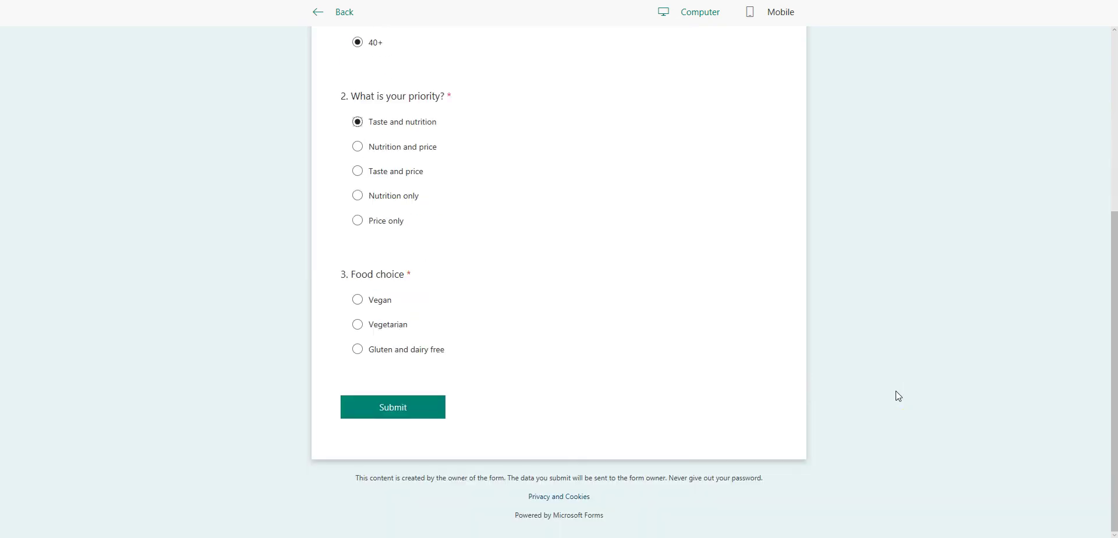
pyautogui.click(357, 349)
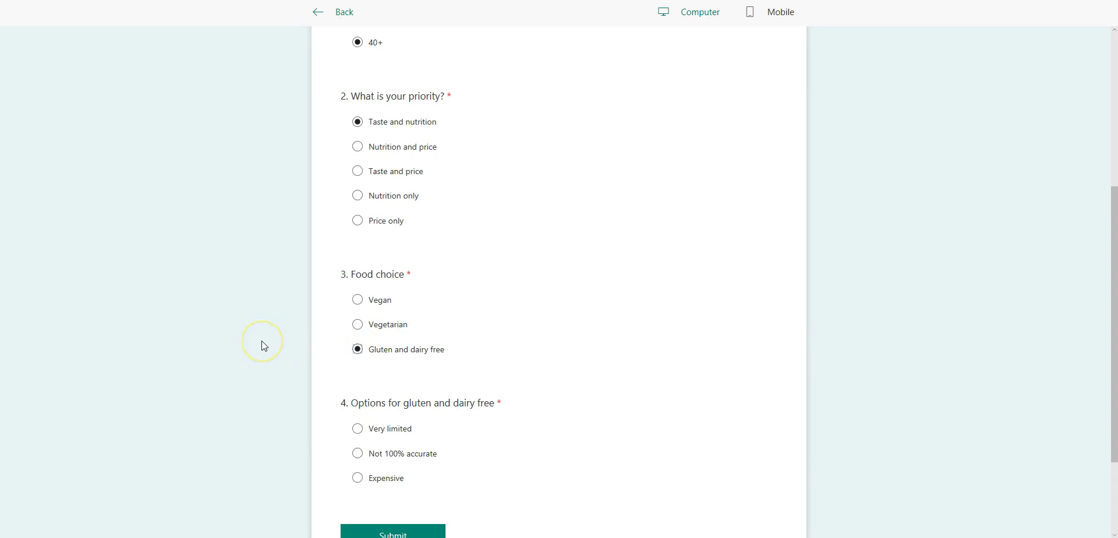
pyautogui.scroll(-2, 262, 342)
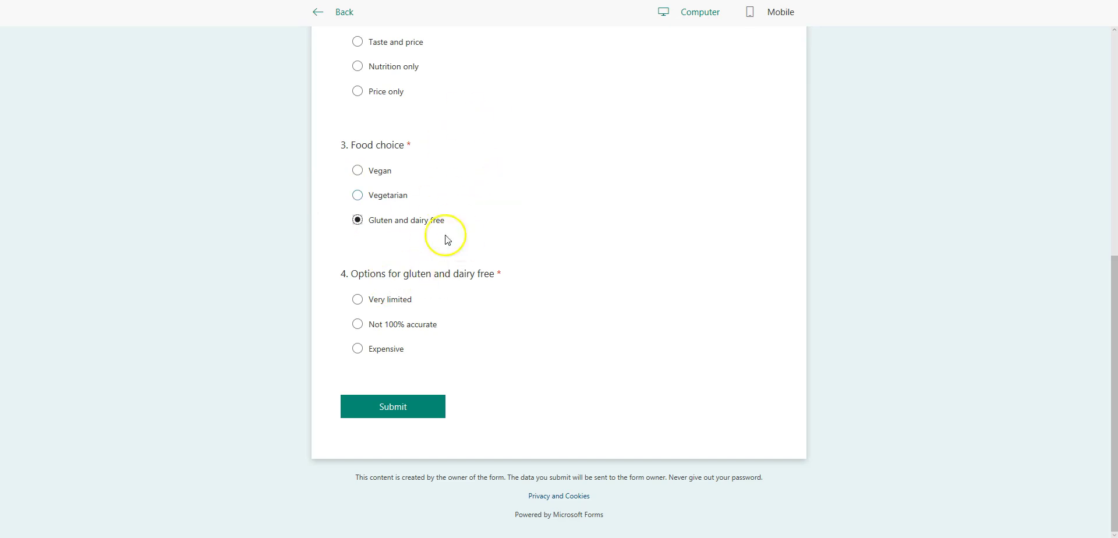
# Try the Vegetarian branch, then switch back to Gluten and dairy free and answer Very limited
pyautogui.click(357, 195)
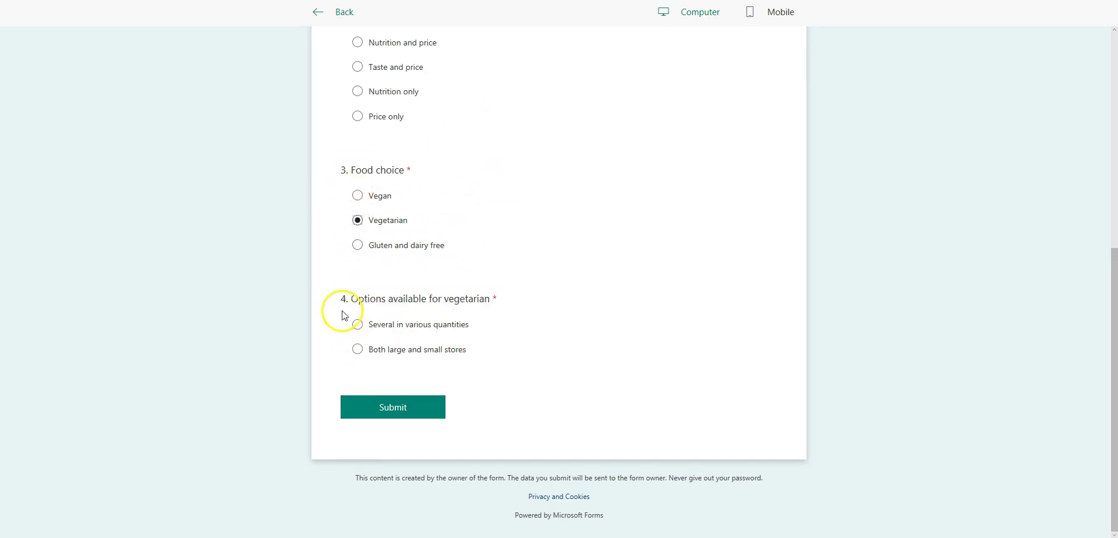
pyautogui.click(356, 245)
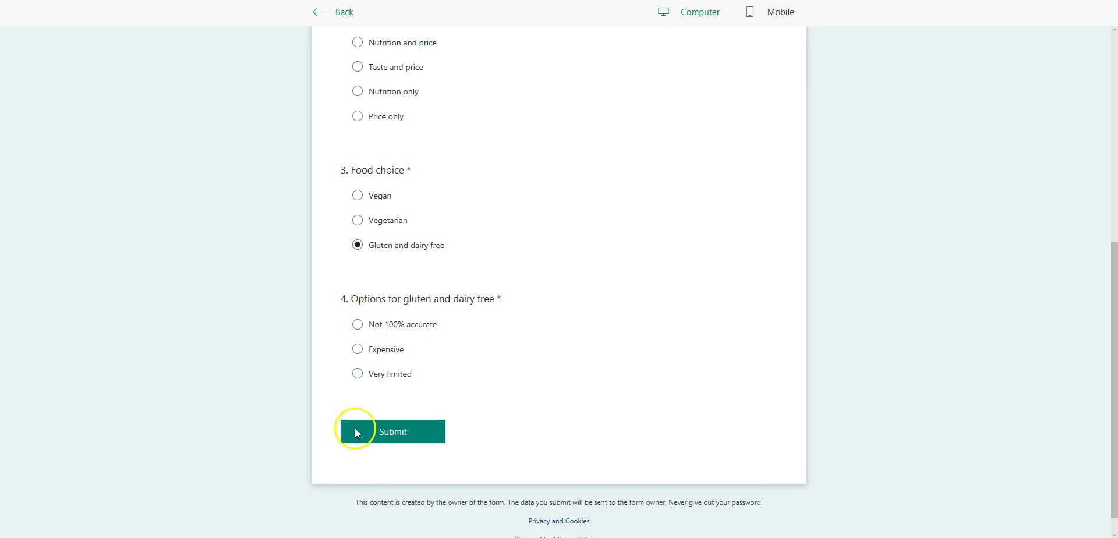
pyautogui.click(357, 373)
pyautogui.scroll(-3, 713, 480)
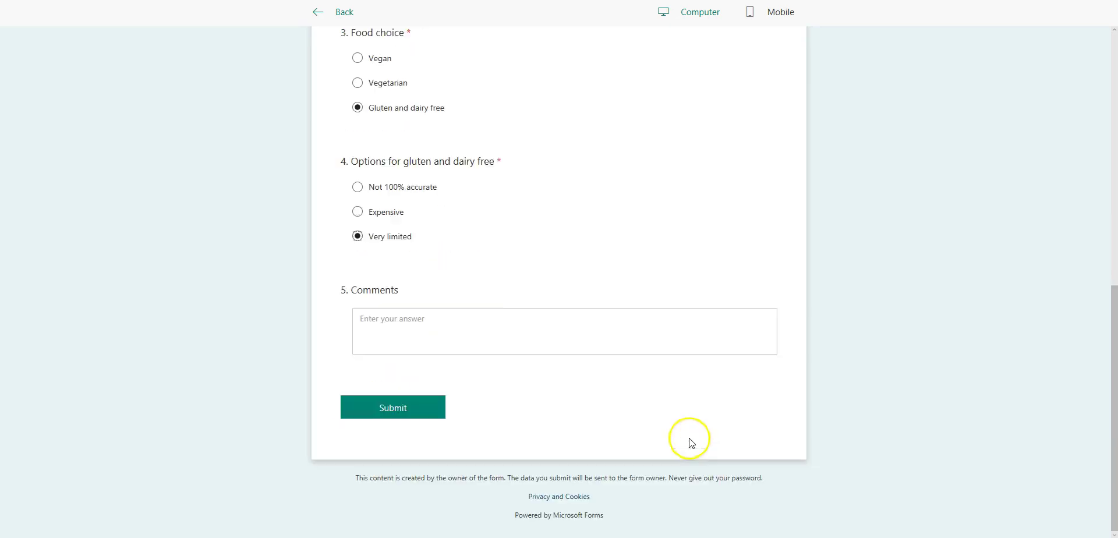
# Enter the comment 'Options are very limited' and submit the test response
pyautogui.click(433, 332)
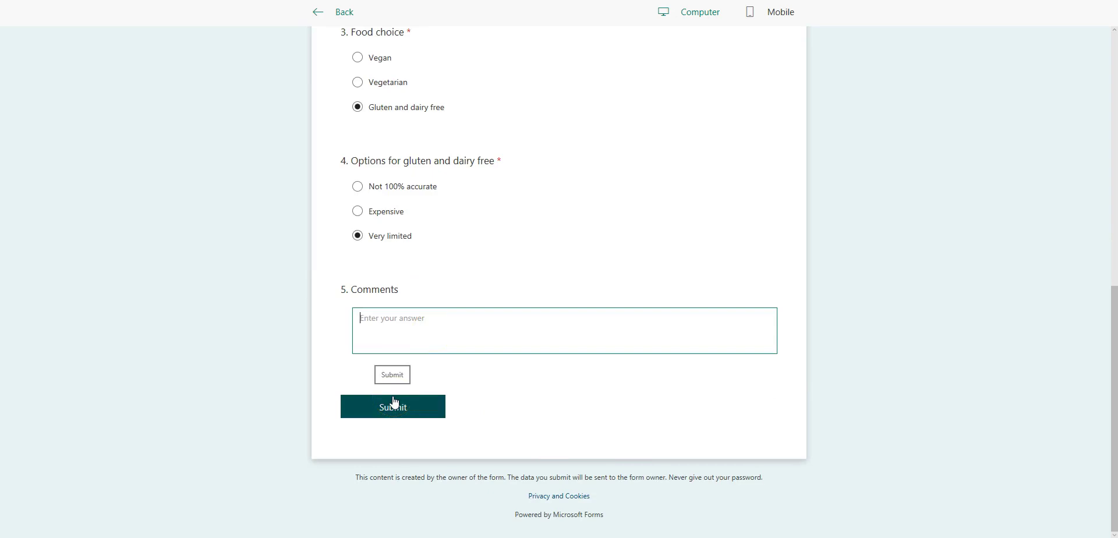
pyautogui.write('Options are very ')
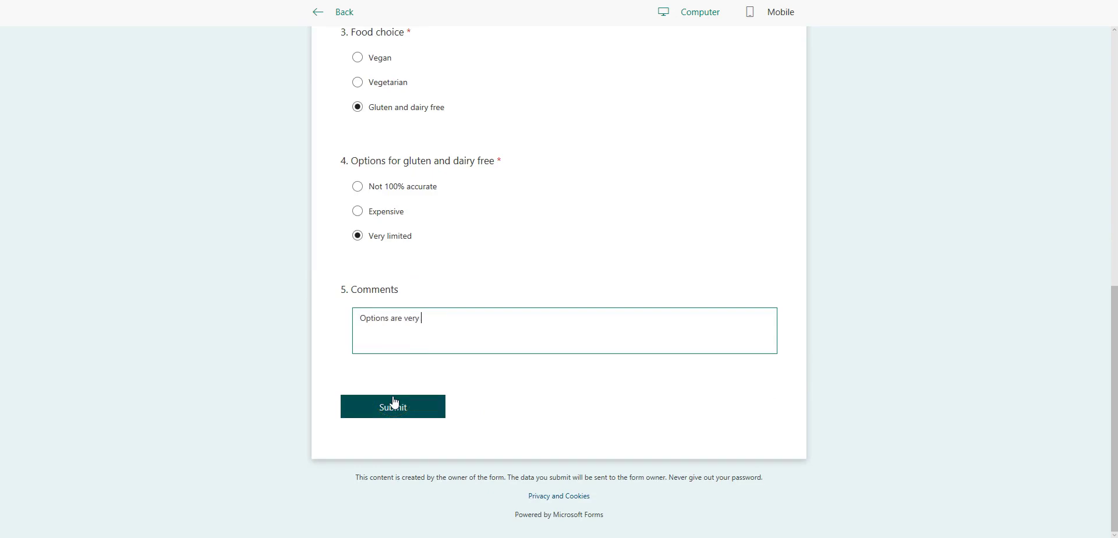
pyautogui.write('limited')
pyautogui.click(393, 403)
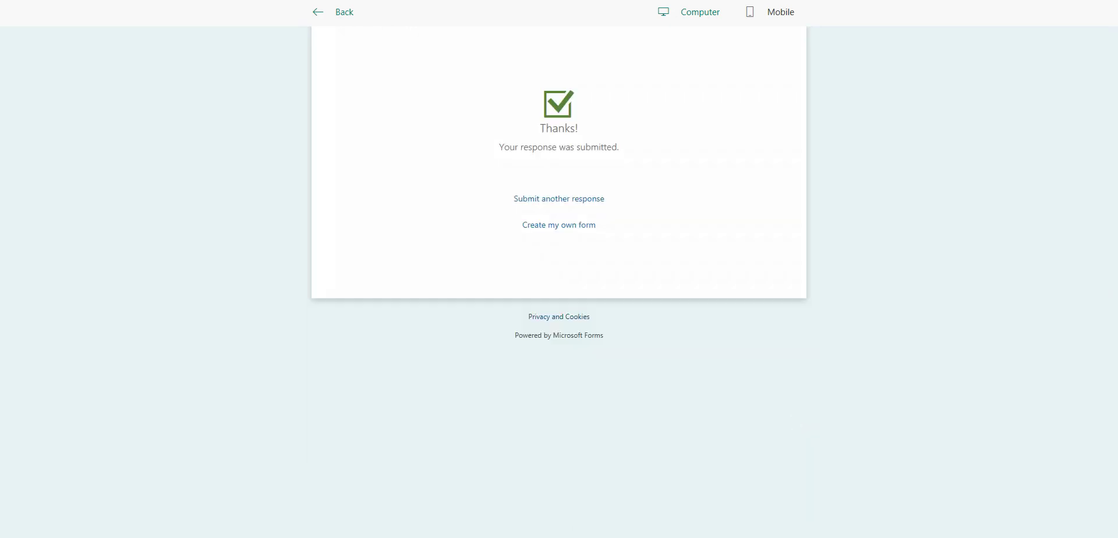
# Exit the preview back to the Food survey editor and bring up its more-options menu
pyautogui.click(317, 17)
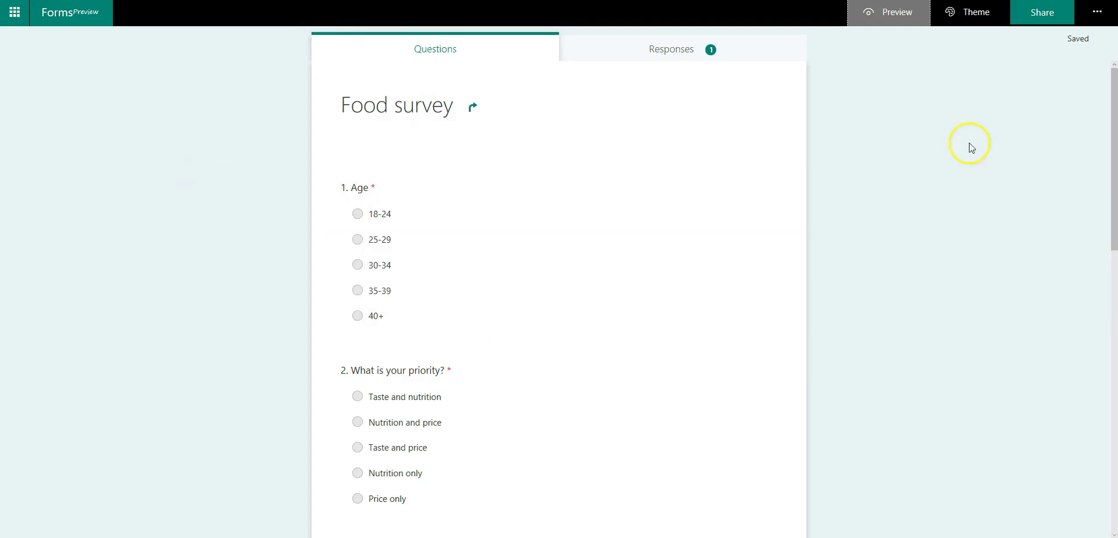
pyautogui.click(1097, 12)
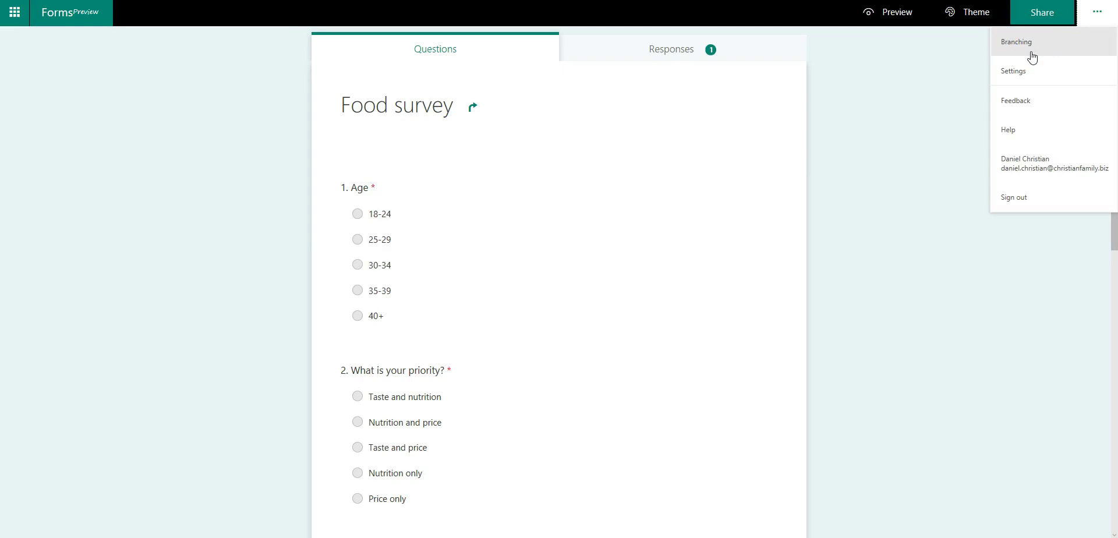
pyautogui.click(739, 261)
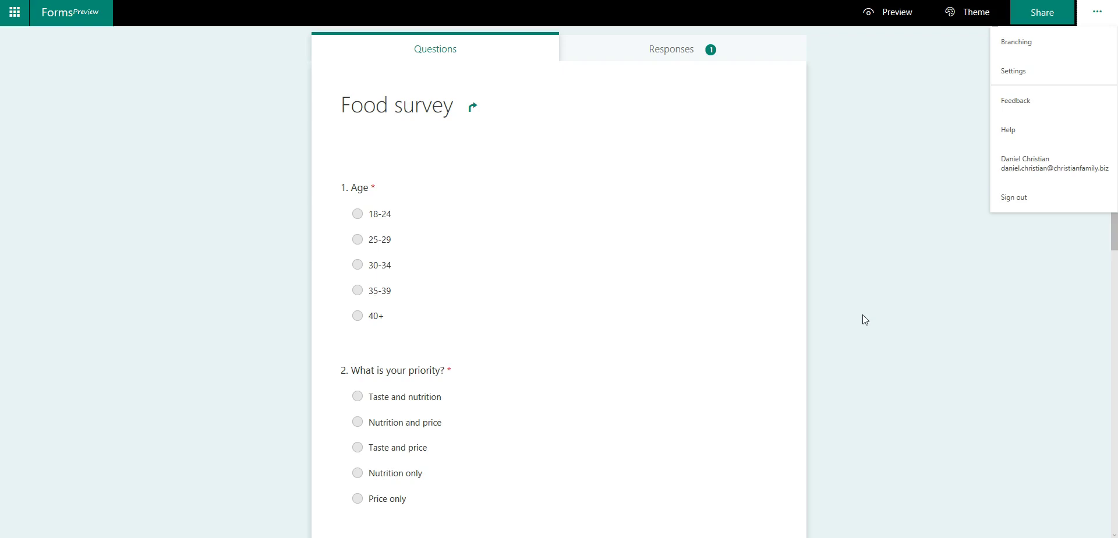
# Open the Food survey's Settings panel to view who can respond and response options
pyautogui.click(1003, 72)
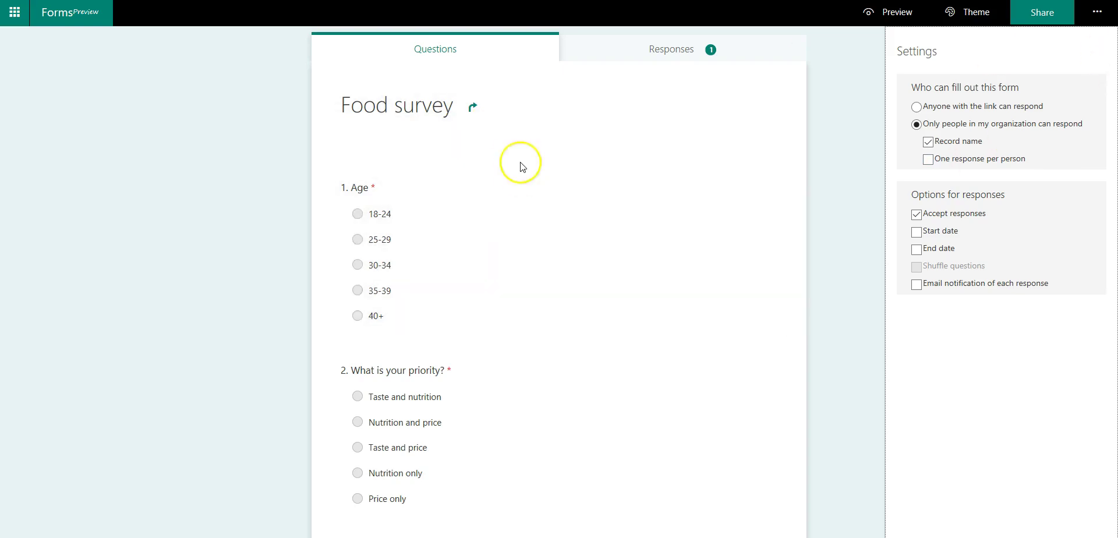
pyautogui.click(12, 182)
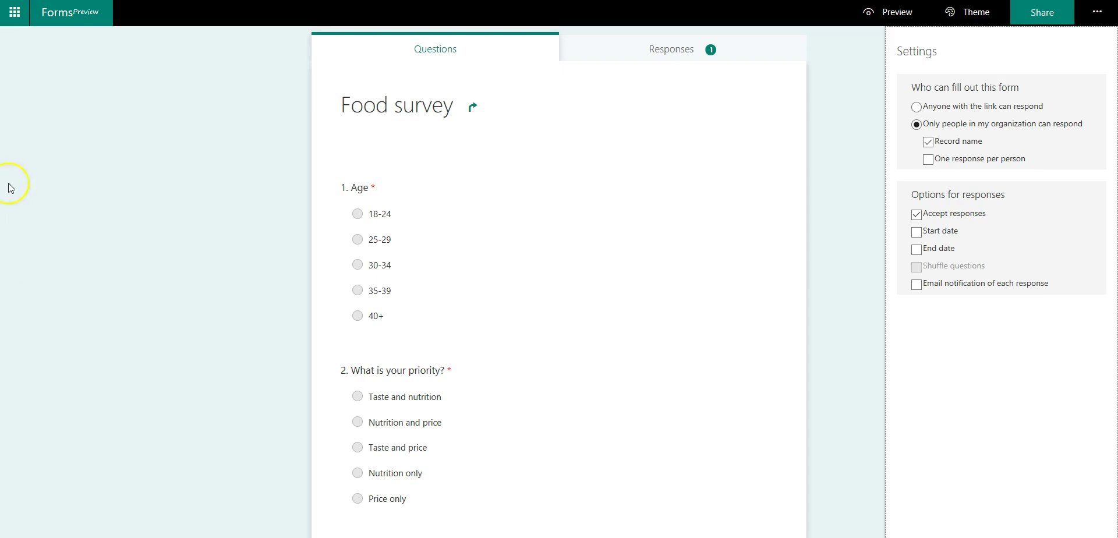